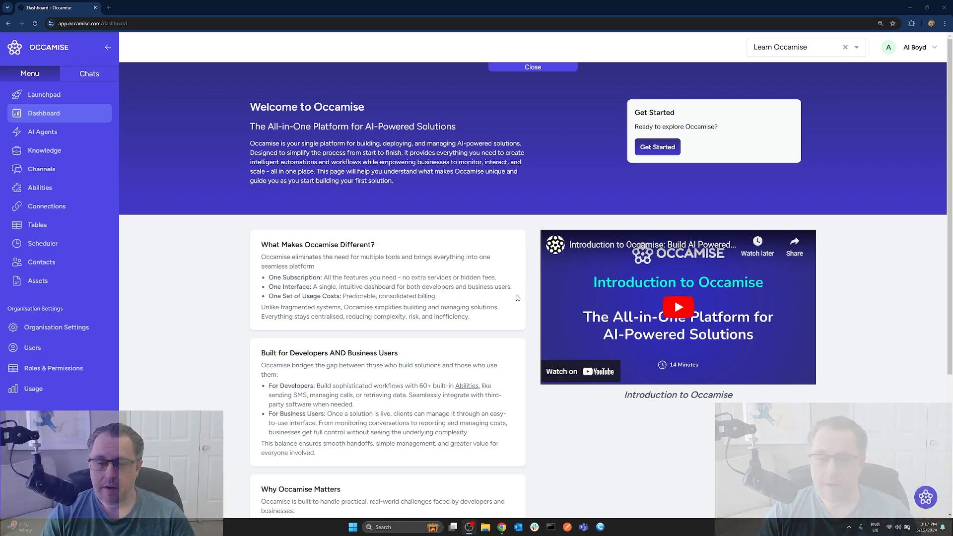
# - Open the Occamise User Guide assistant to view its suggested prompts, and close it again
pyautogui.click(925, 498)
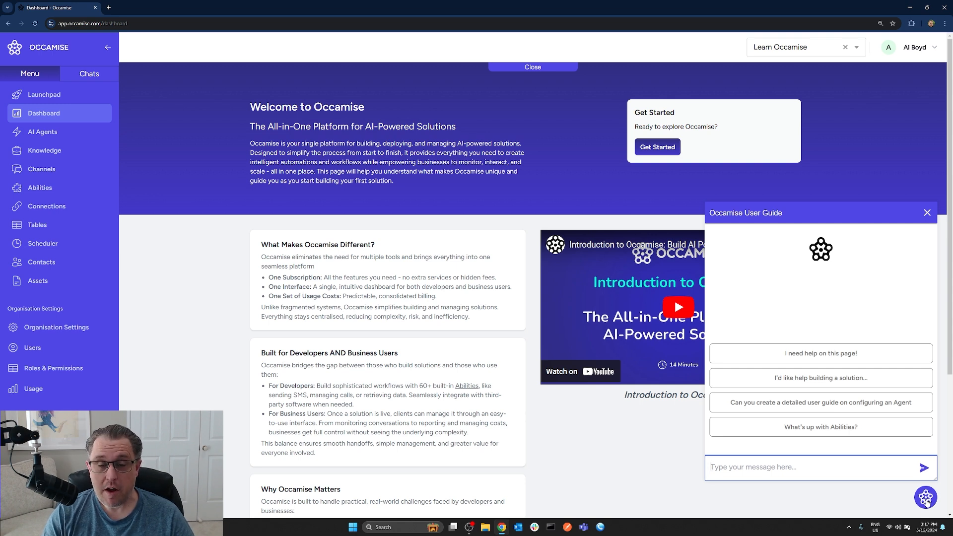
pyautogui.click(926, 500)
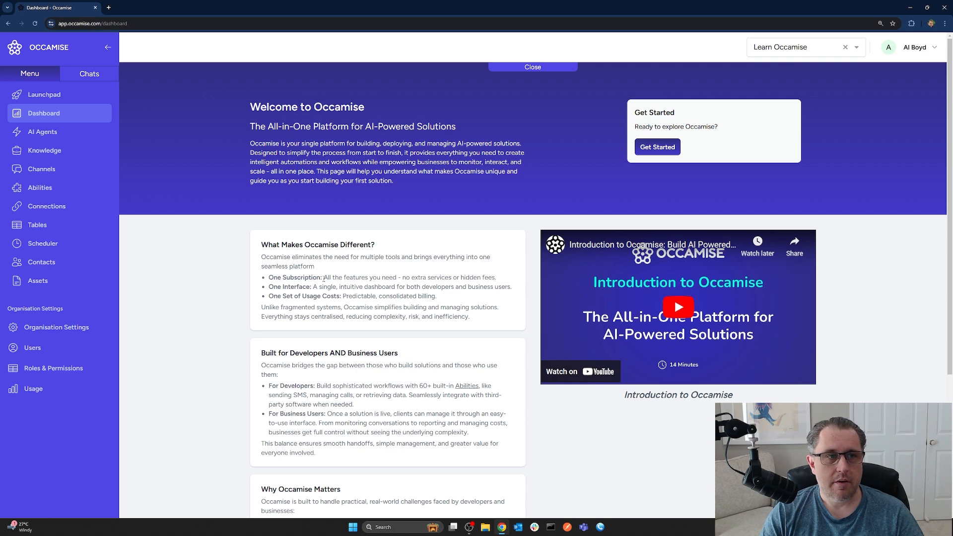
# - Start a webchat with the Customer Service agent from the Launchpad and send the suggested question "Where do I configure tables?"
pyautogui.click(42, 95)
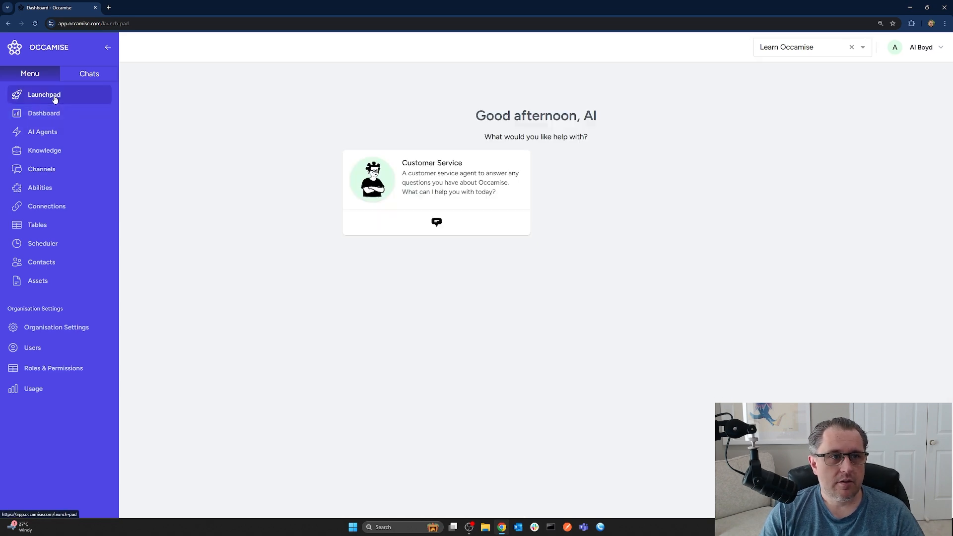
pyautogui.click(439, 224)
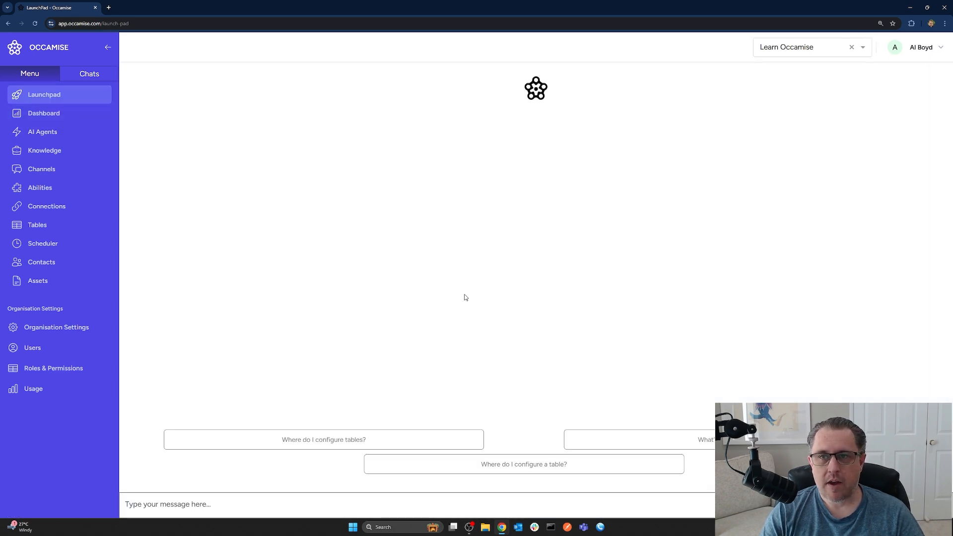
pyautogui.click(391, 445)
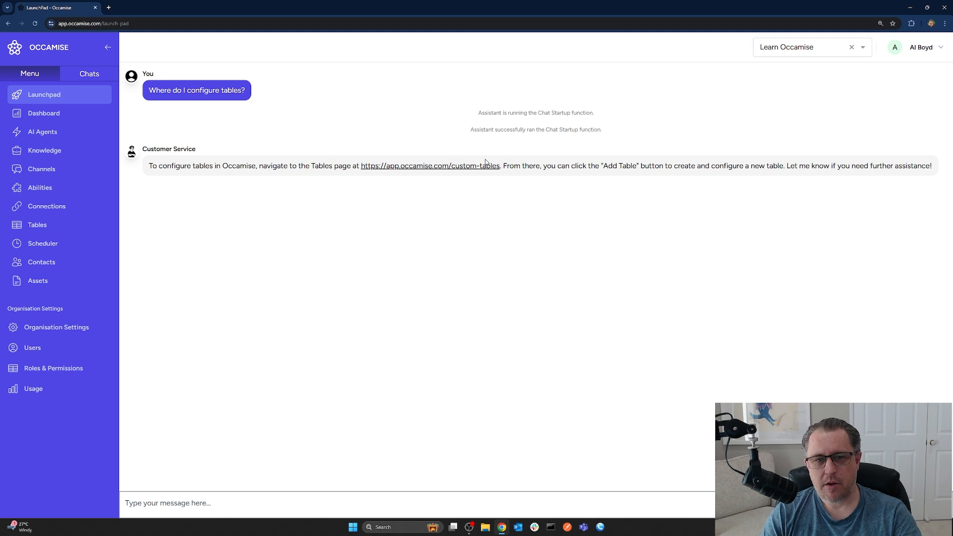
# - Ask the Customer Service agent "what can you tell me about channels"
pyautogui.click(434, 502)
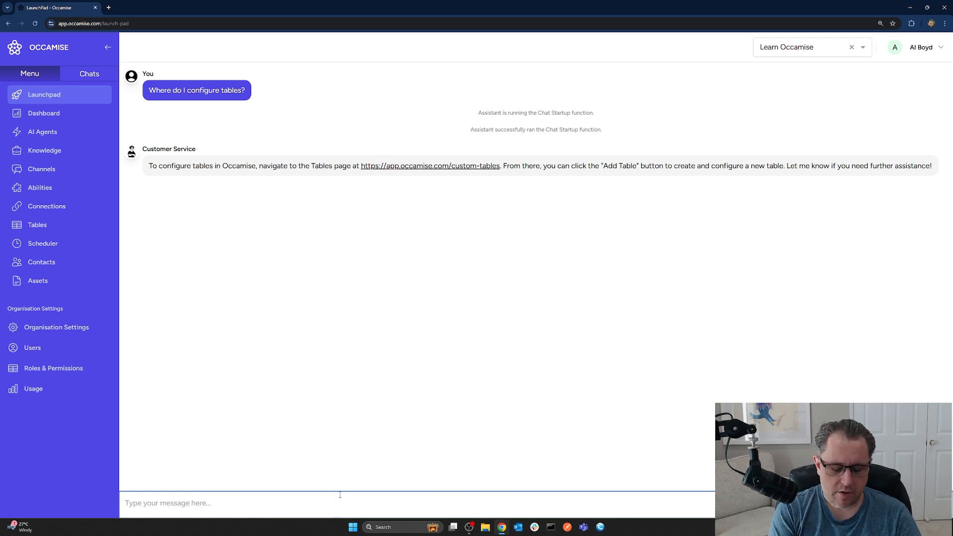
pyautogui.write('what can you te')
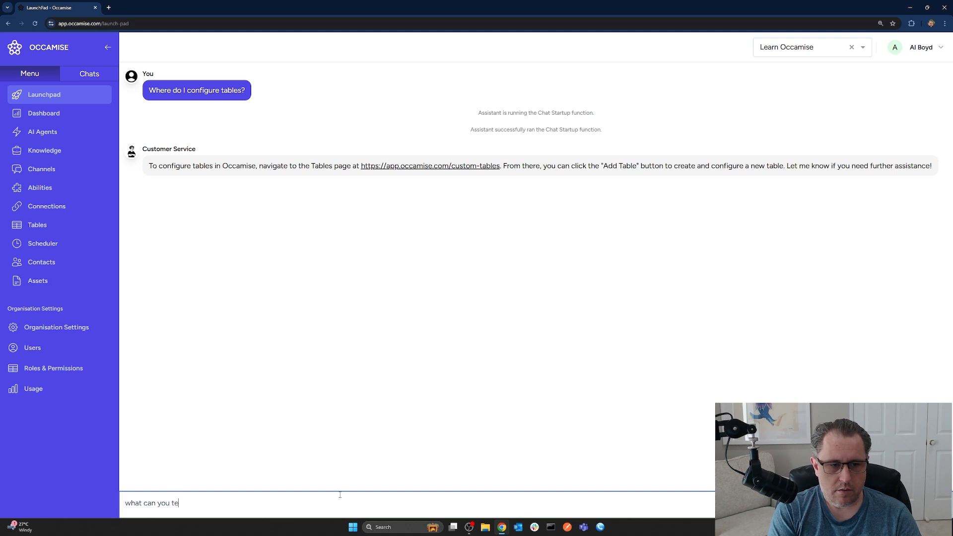
pyautogui.write('ll me about chen')
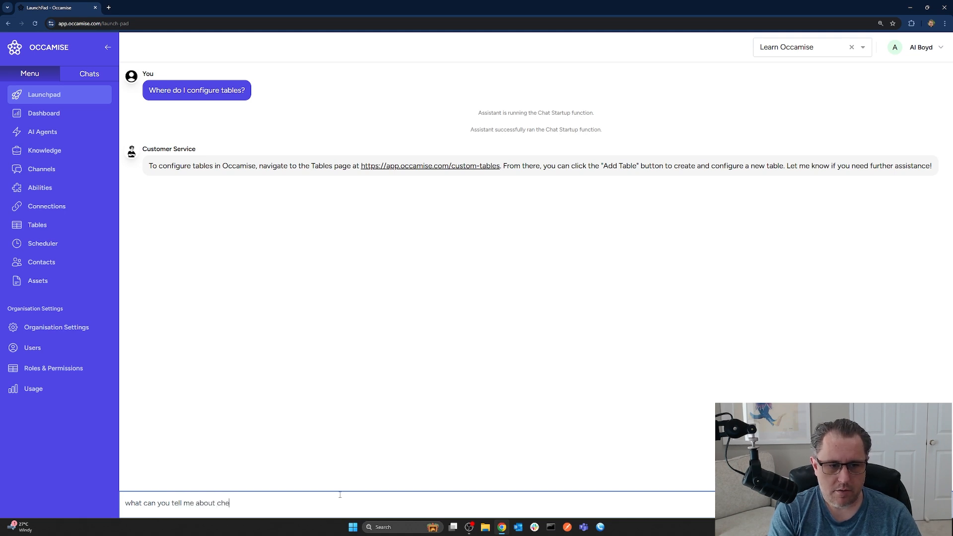
pyautogui.press('BackSpace')
pyautogui.write('annels')
pyautogui.press('Return')
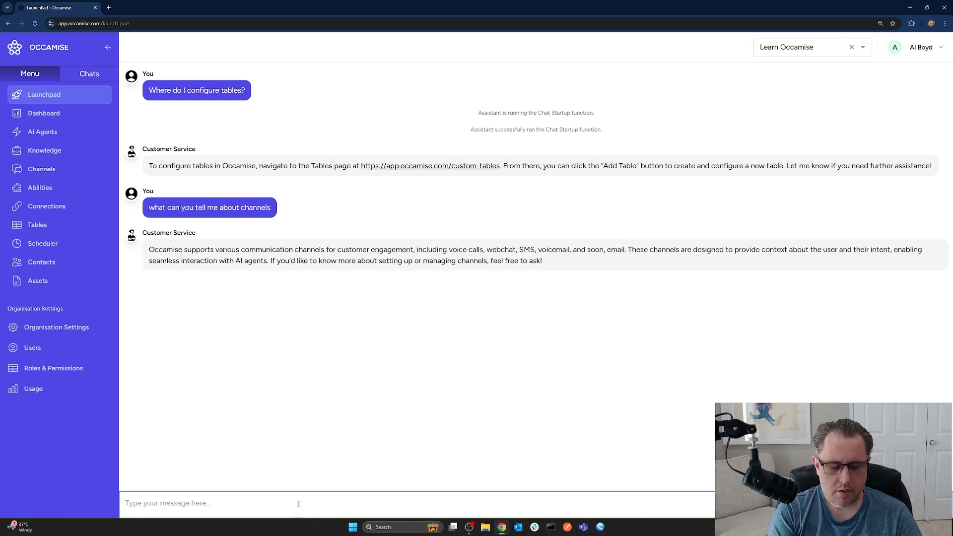
# - Send the agent the feedback "i don't like how tables work in occamise. you need more capabliity"
pyautogui.write("i don't like how t")
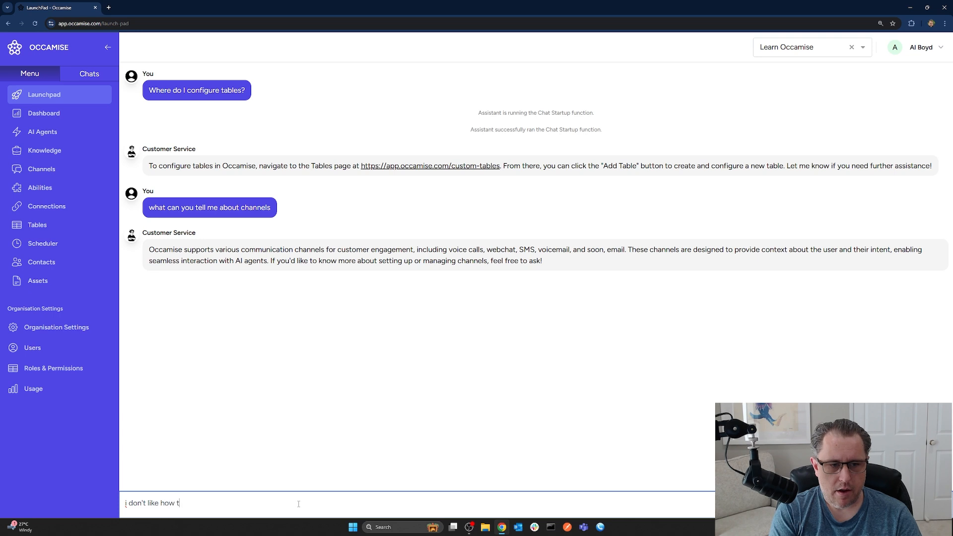
pyautogui.write('ables work in occamise')
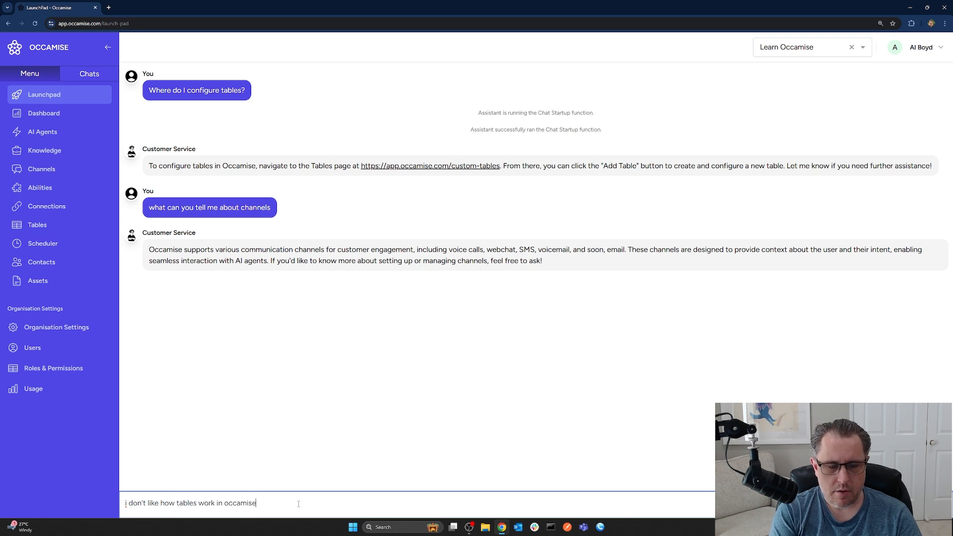
pyautogui.write('. you need more capabliity')
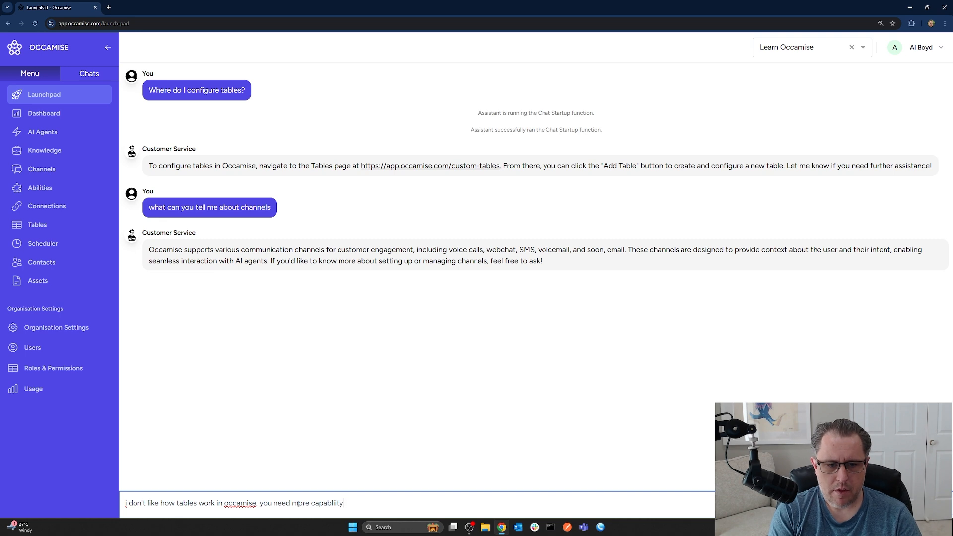
pyautogui.press('Return')
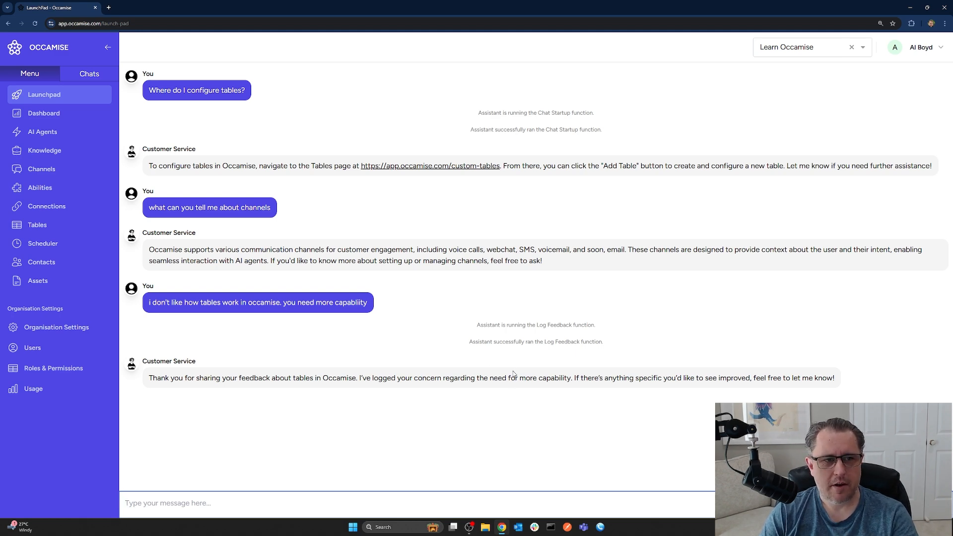
# - Review the organisation's knowledge items and the dashboard's action items and conversations
pyautogui.click(44, 150)
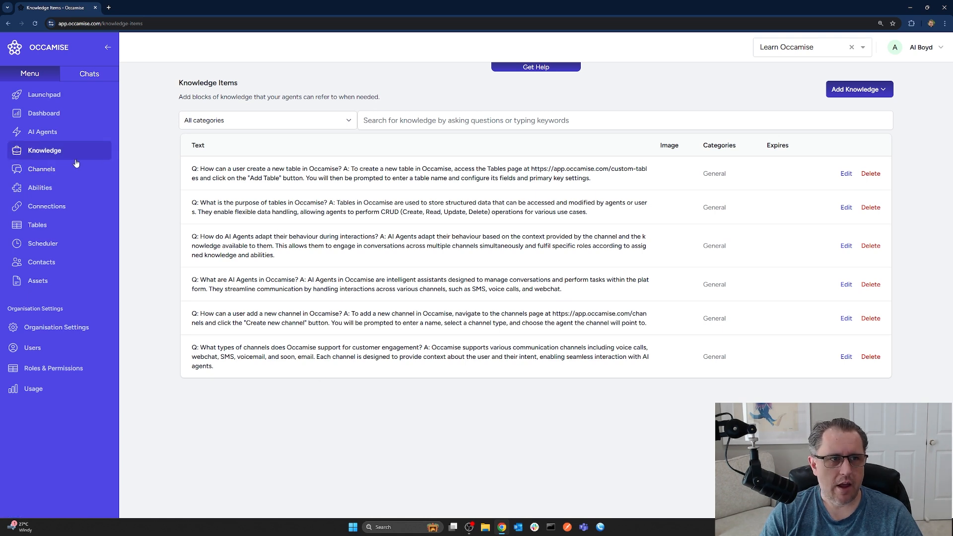
pyautogui.click(49, 119)
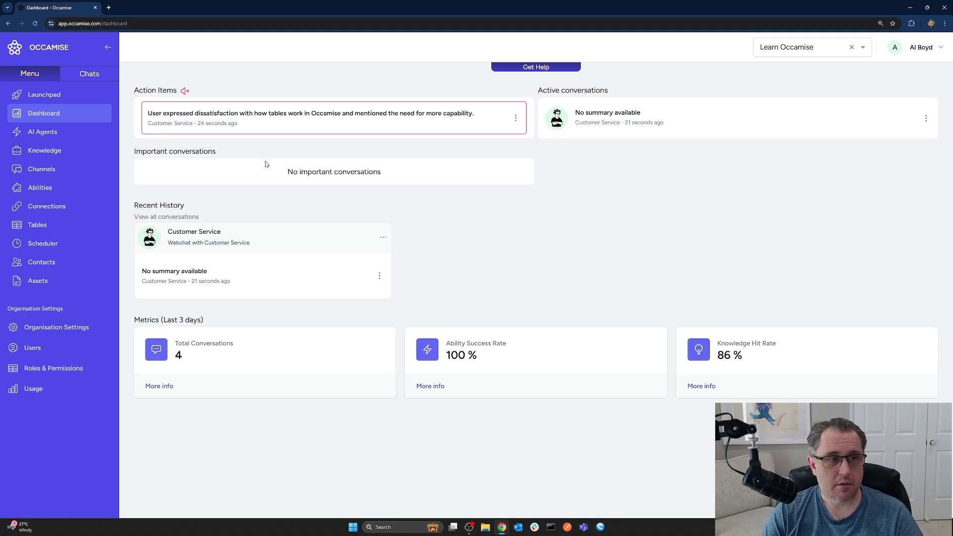
# - Open the Customer Service AI agent's general settings and examine its additional instructions, enlarging that text area, and its assigned abilities
pyautogui.click(49, 135)
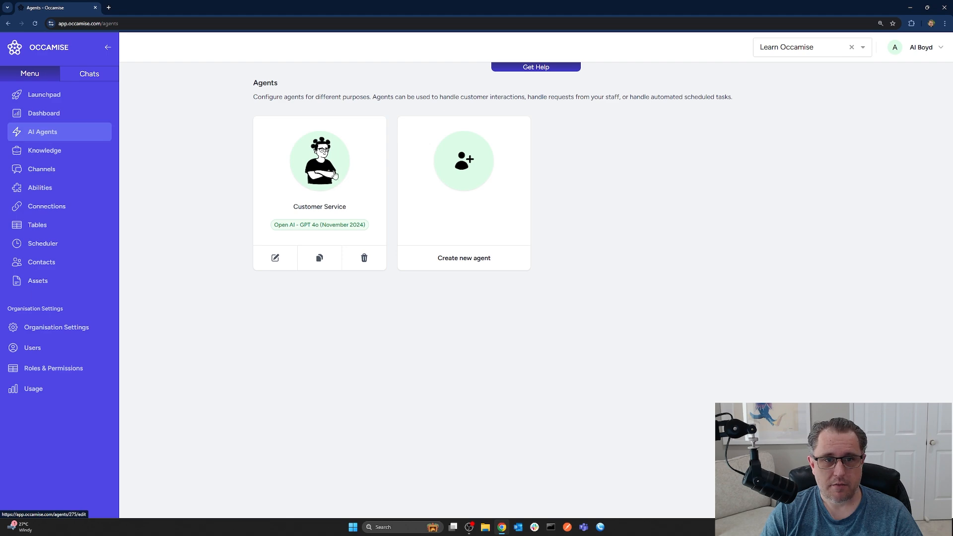
pyautogui.click(336, 161)
pyautogui.scroll(-2, 422, 300)
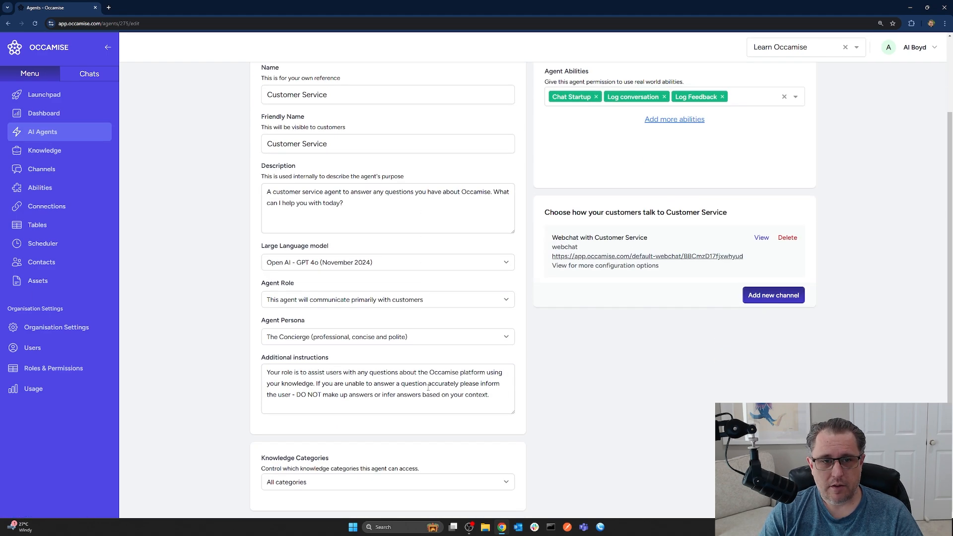
pyautogui.moveTo(510, 412); pyautogui.dragTo(511, 441)
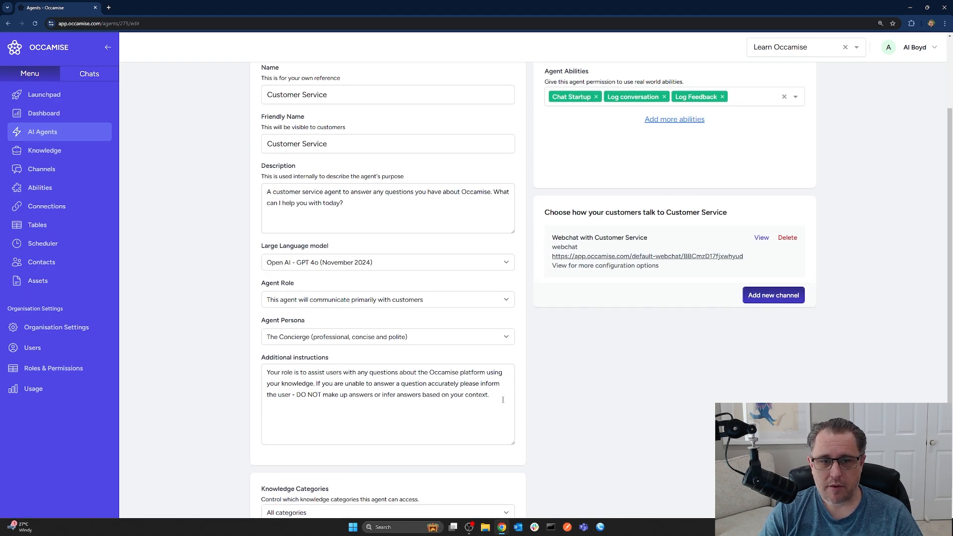
pyautogui.moveTo(502, 400); pyautogui.dragTo(257, 378)
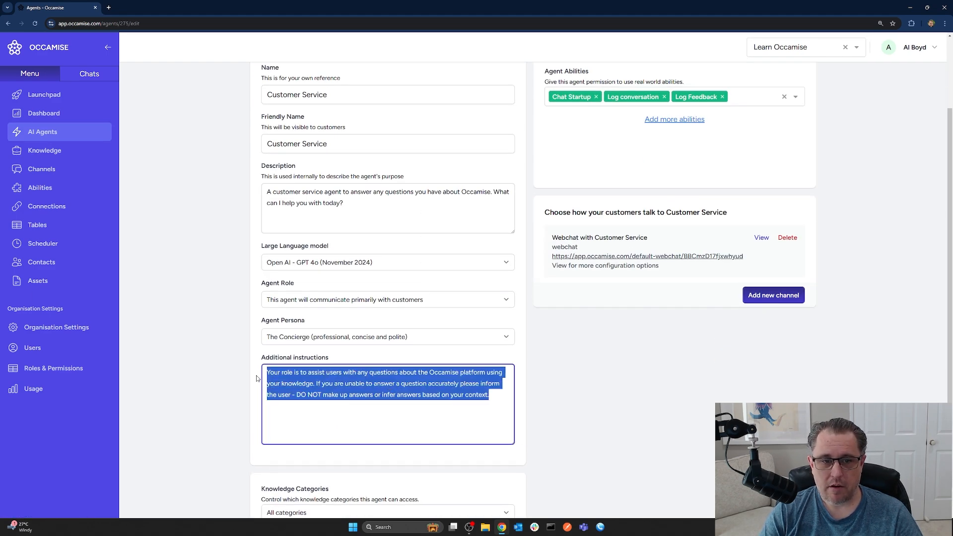
pyautogui.click(381, 396)
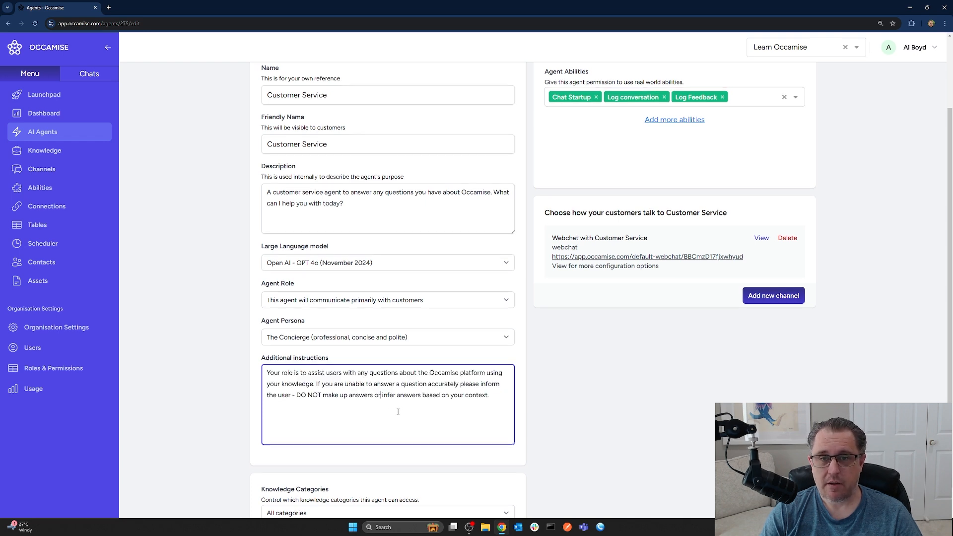
pyautogui.scroll(2, 392, 411)
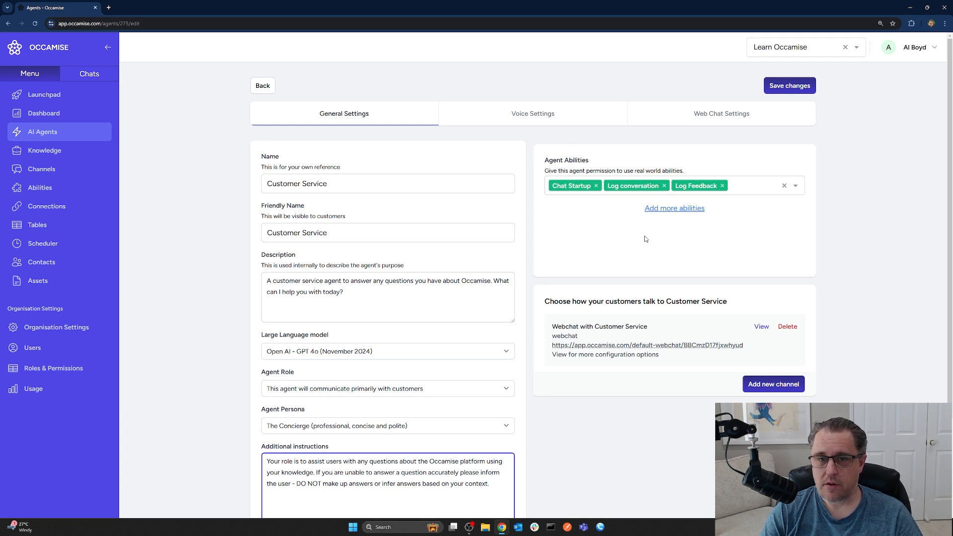
# - Review the knowledge items and the Webchat with Customer Service channel's configuration, including how the channel appears on the Launchpad
pyautogui.click(48, 150)
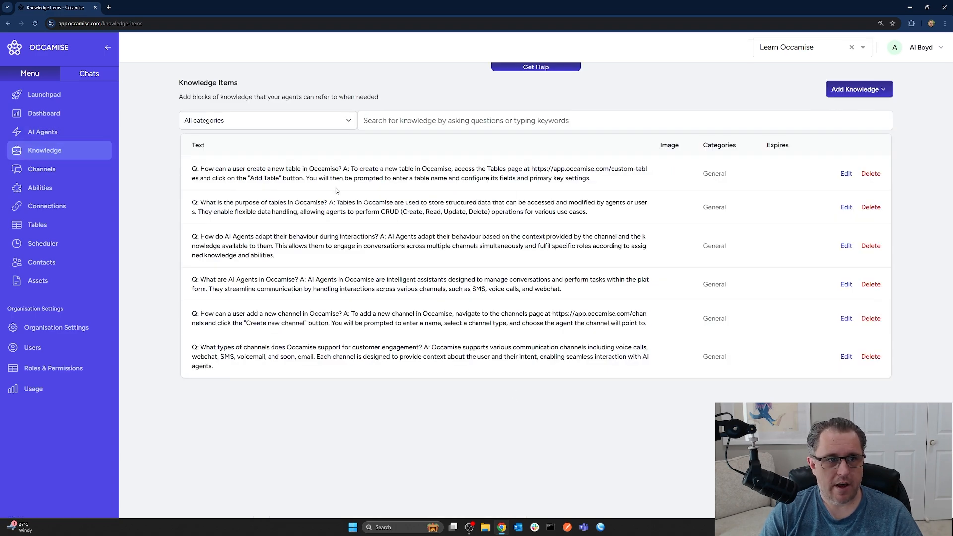
pyautogui.click(42, 169)
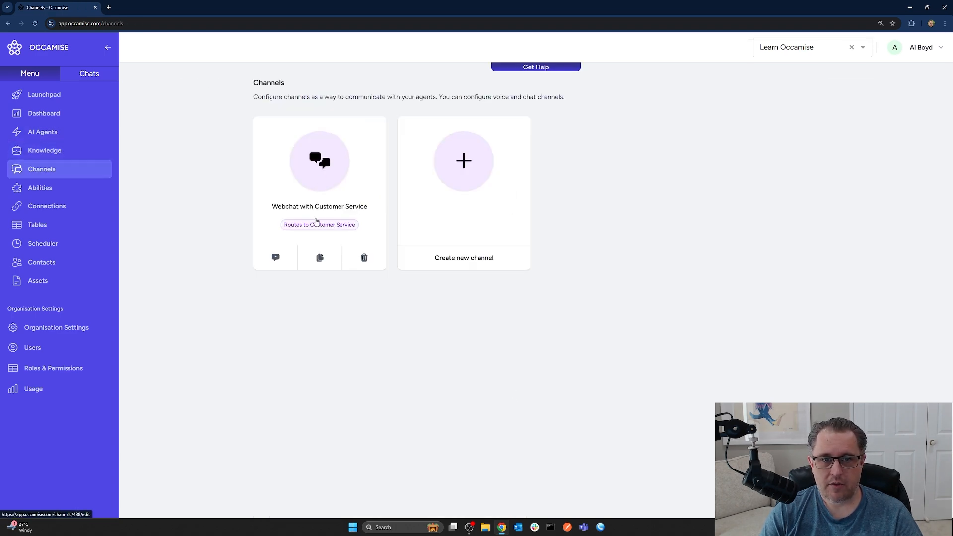
pyautogui.click(319, 189)
pyautogui.scroll(-1, 356, 306)
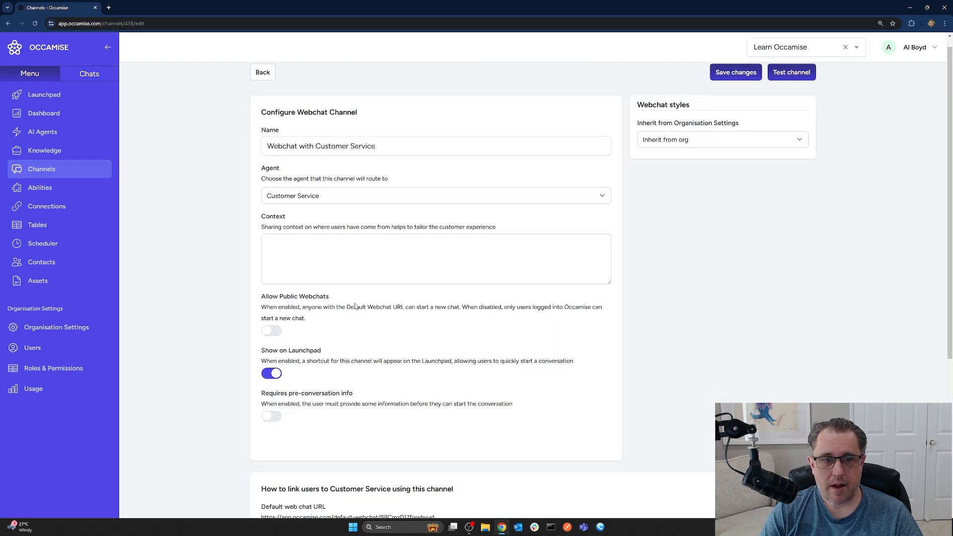
pyautogui.scroll(-3, 355, 306)
pyautogui.scroll(3, 292, 286)
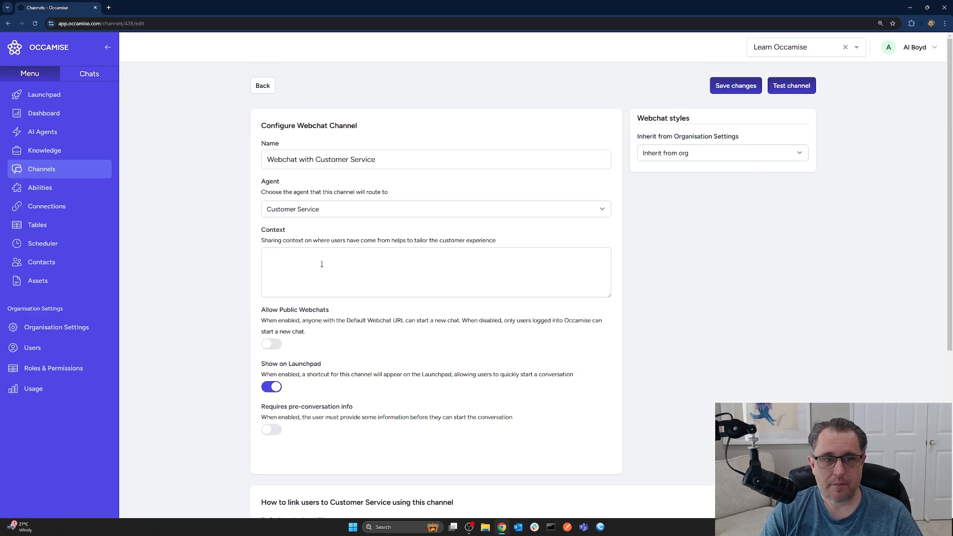
pyautogui.click(43, 95)
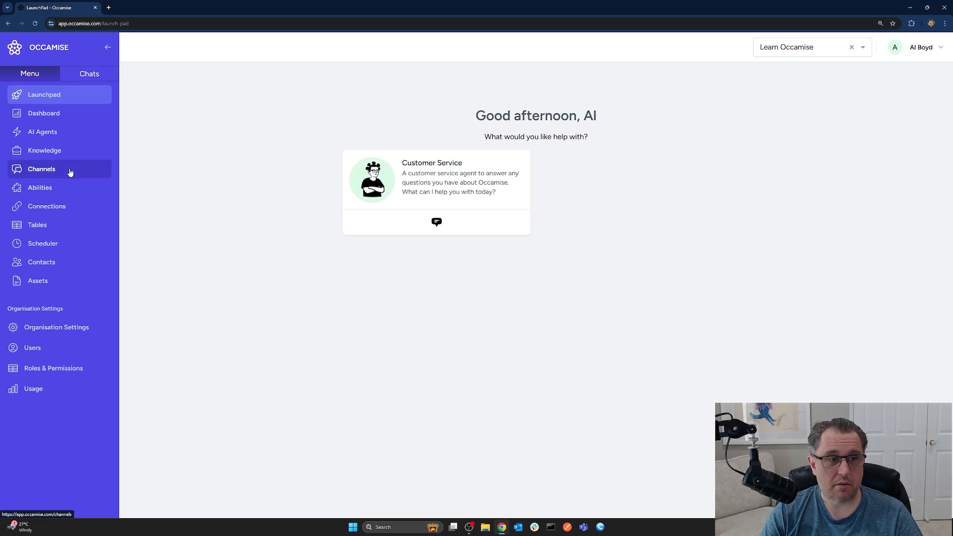
pyautogui.click(44, 169)
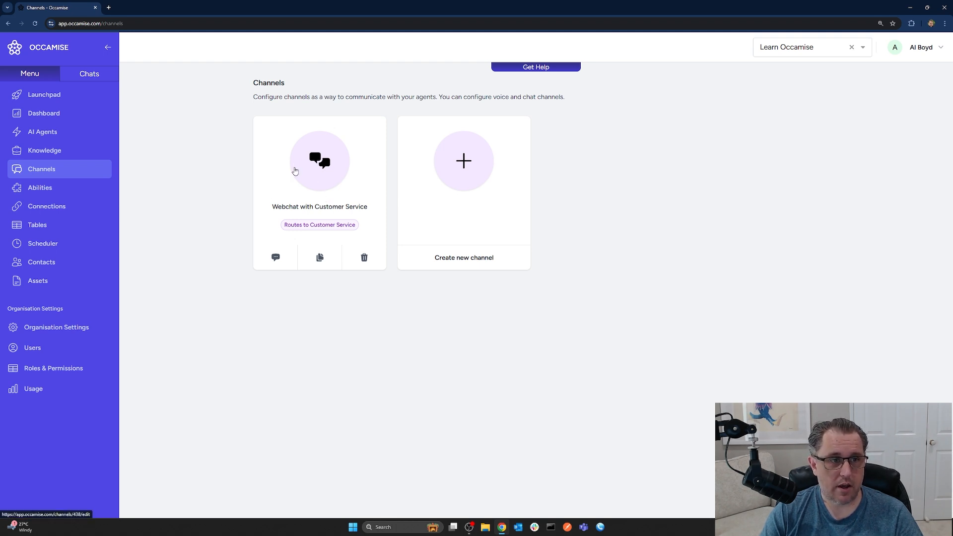
# - Inspect the Conversation Logs table's content and its field settings
pyautogui.click(38, 225)
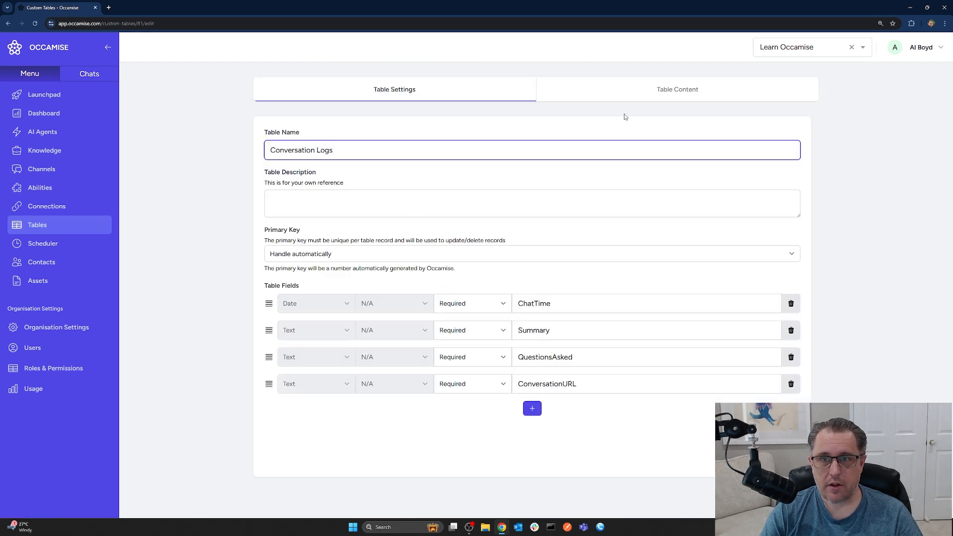
pyautogui.click(674, 91)
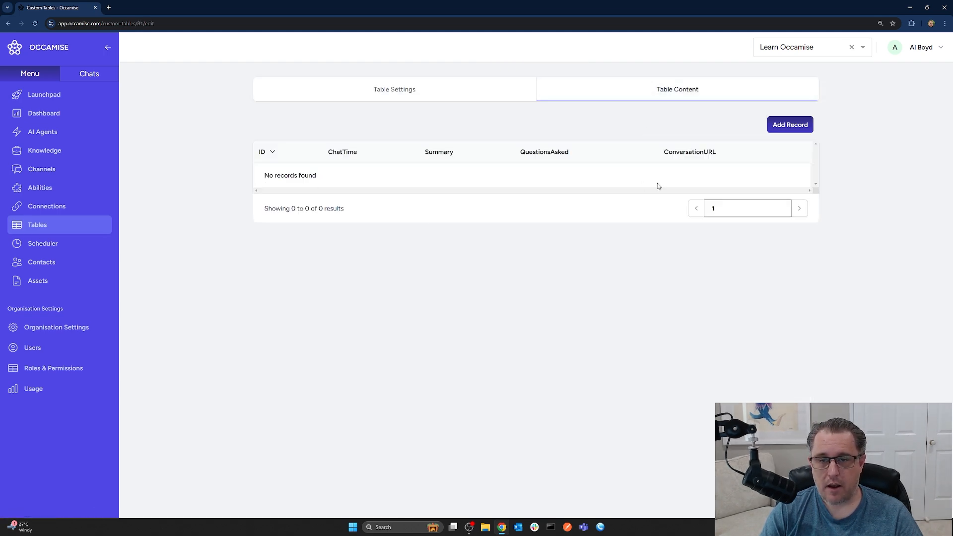
pyautogui.click(398, 90)
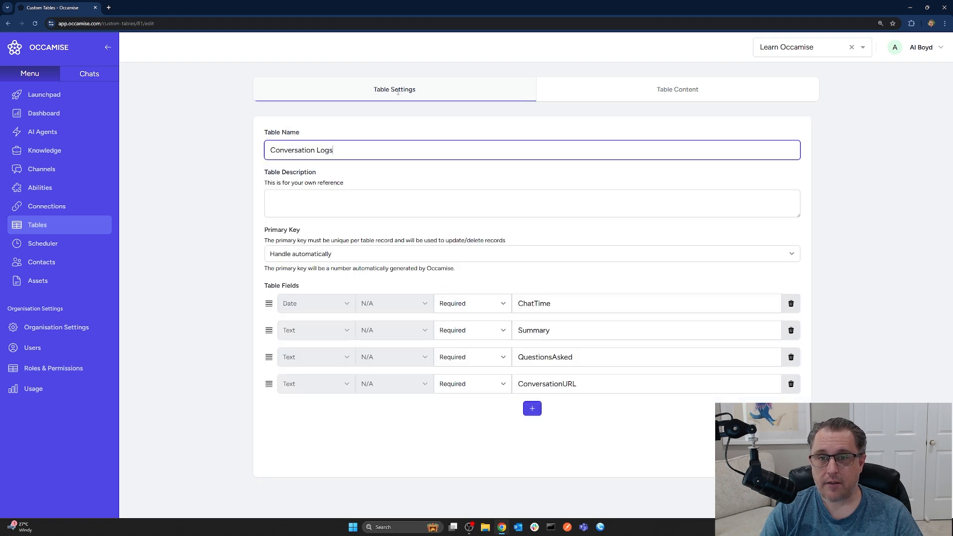
# - Open the Chat Startup ability in the Customer Service folder and examine its run conditions and step function
pyautogui.click(39, 192)
pyautogui.click(325, 167)
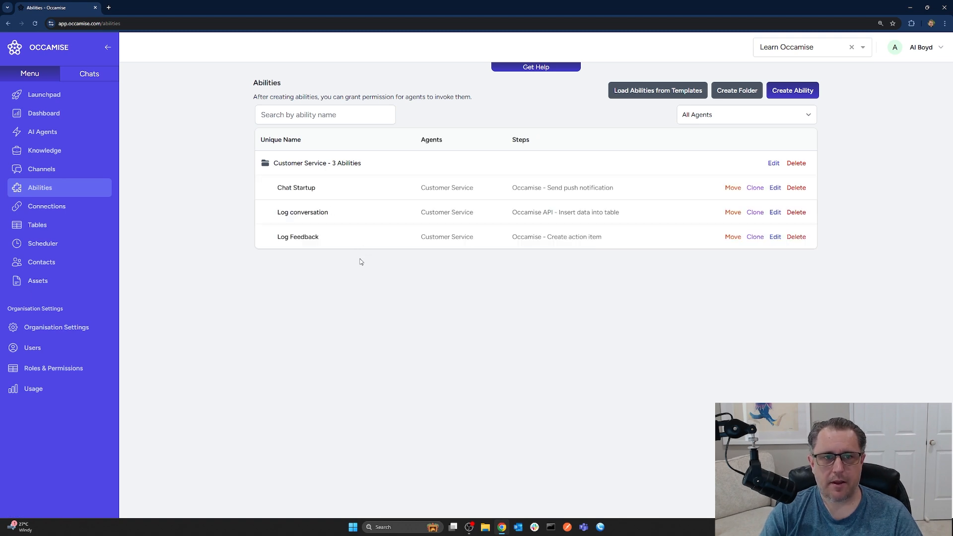
pyautogui.click(297, 188)
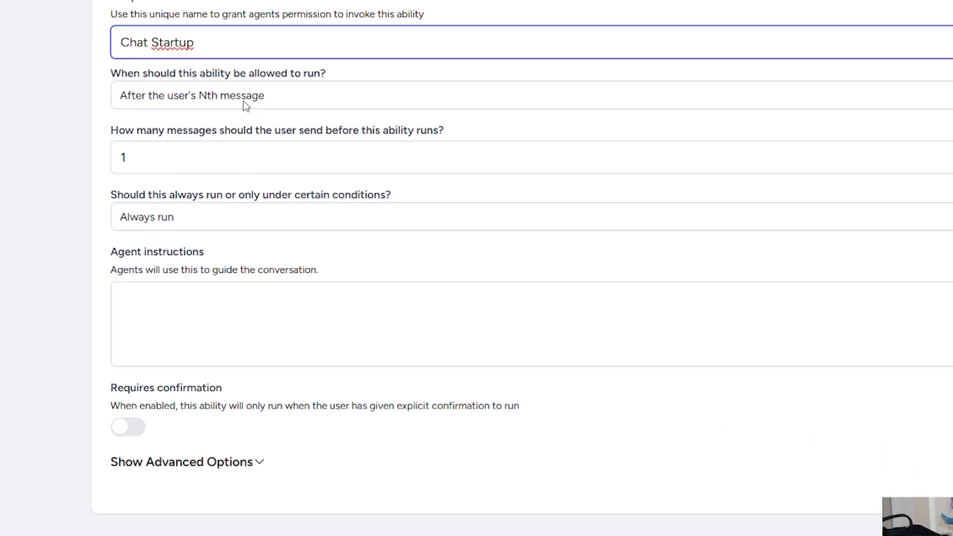
pyautogui.click(149, 156)
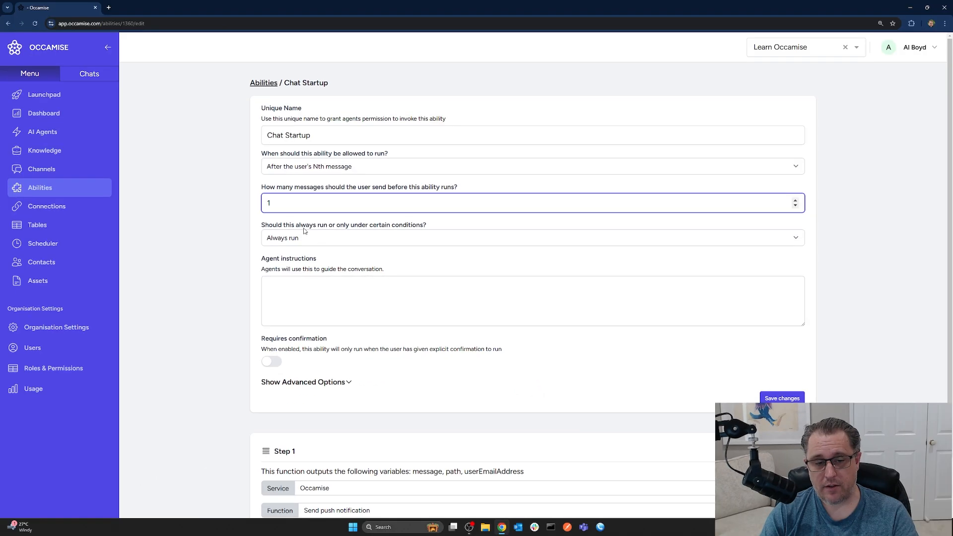
pyautogui.scroll(-1, 448, 272)
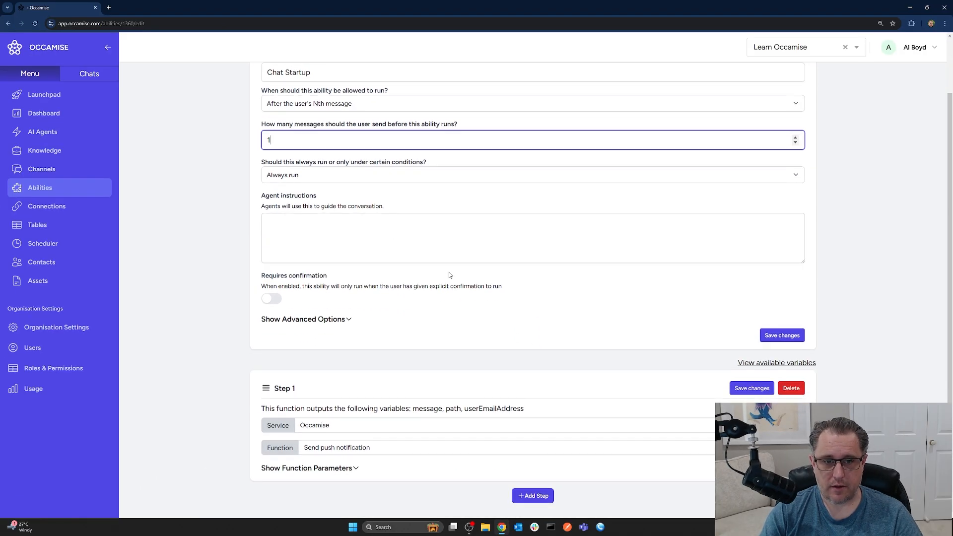
pyautogui.scroll(1, 481, 356)
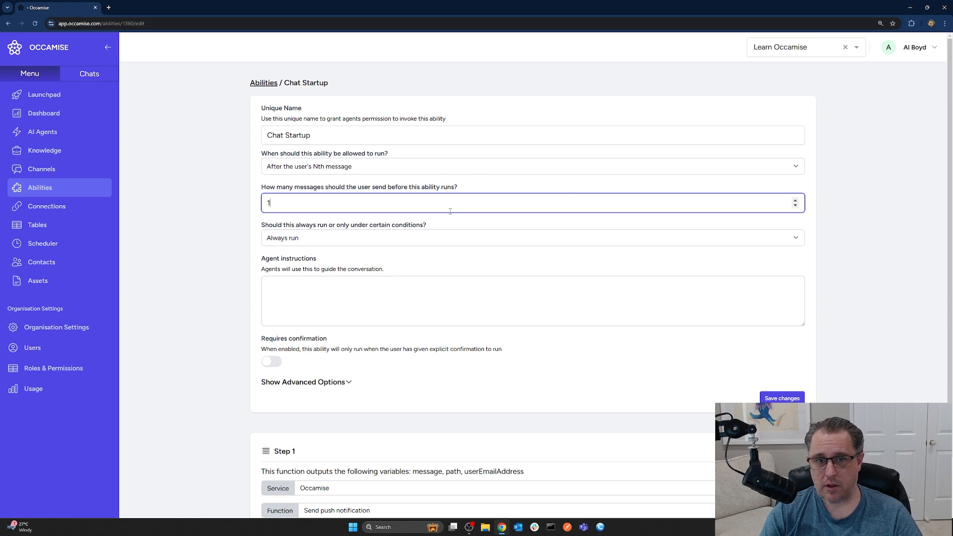
# - Expand the function parameters of Chat Startup's push notification step and examine the message value with its lastUserMessage variable
pyautogui.scroll(-1, 519, 296)
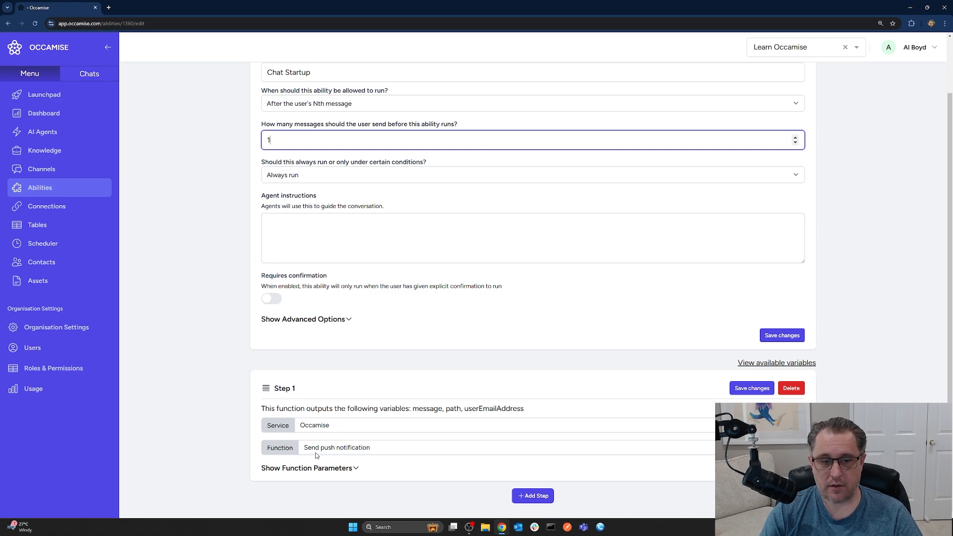
pyautogui.click(350, 467)
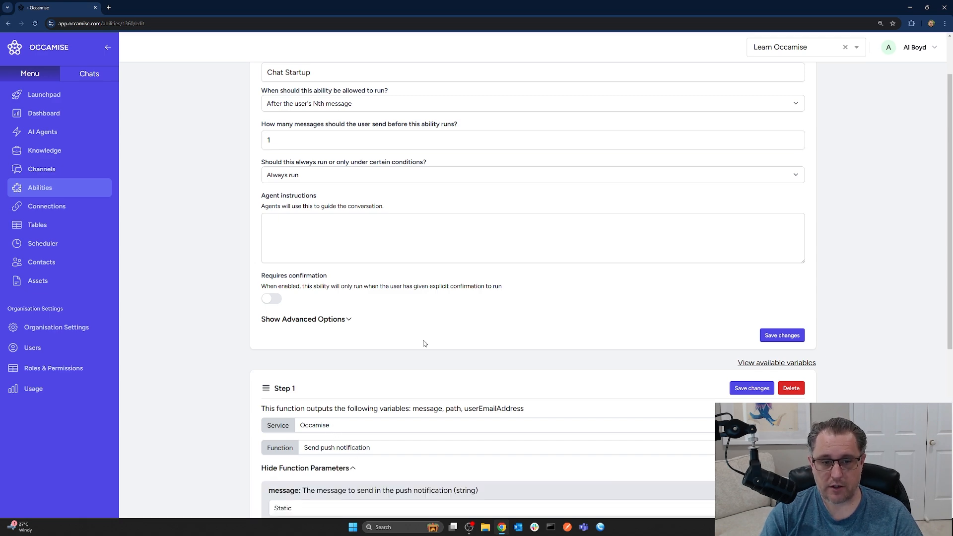
pyautogui.scroll(-5, 424, 345)
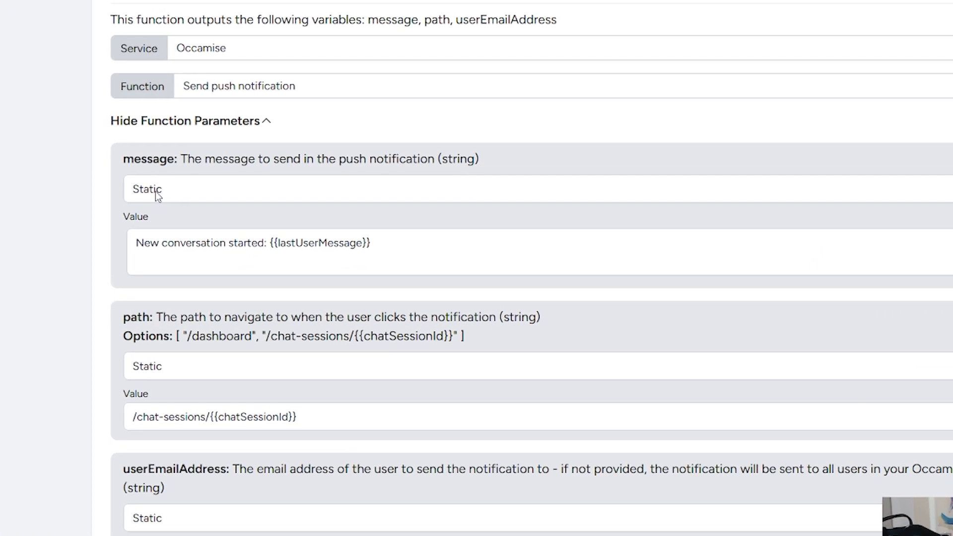
pyautogui.click(187, 246)
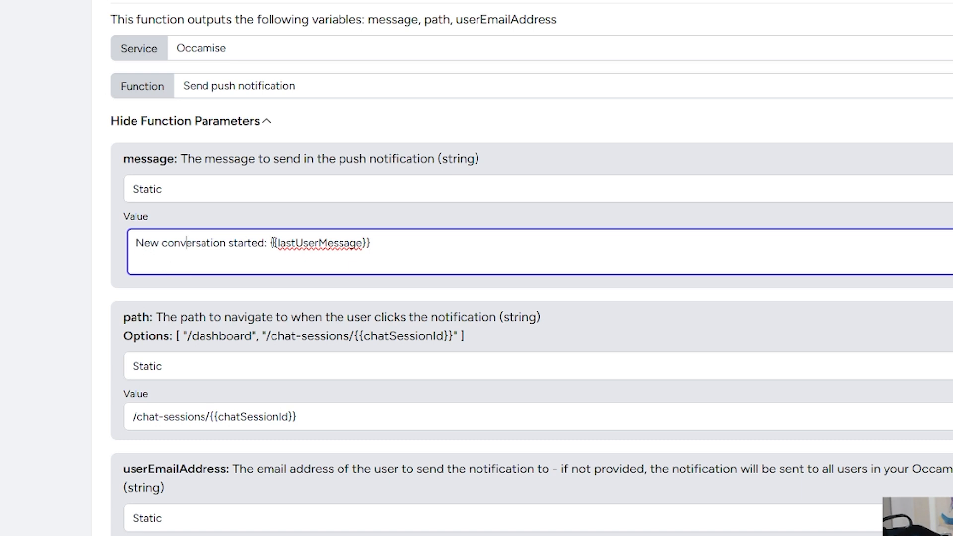
pyautogui.moveTo(271, 244); pyautogui.dragTo(404, 242)
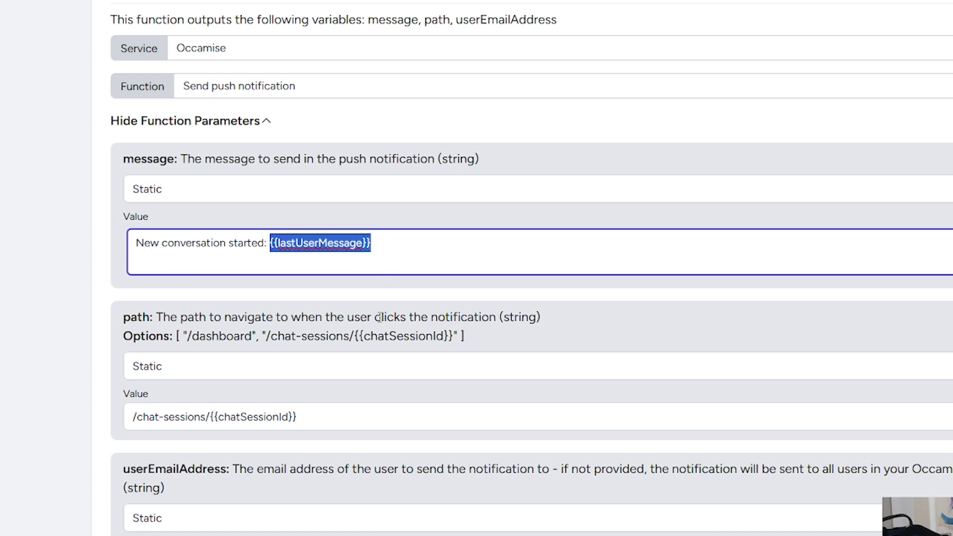
# - Bring up the variable suggestions within the notification's message value, dismiss them without inserting one, and reread the message text
pyautogui.click(391, 245)
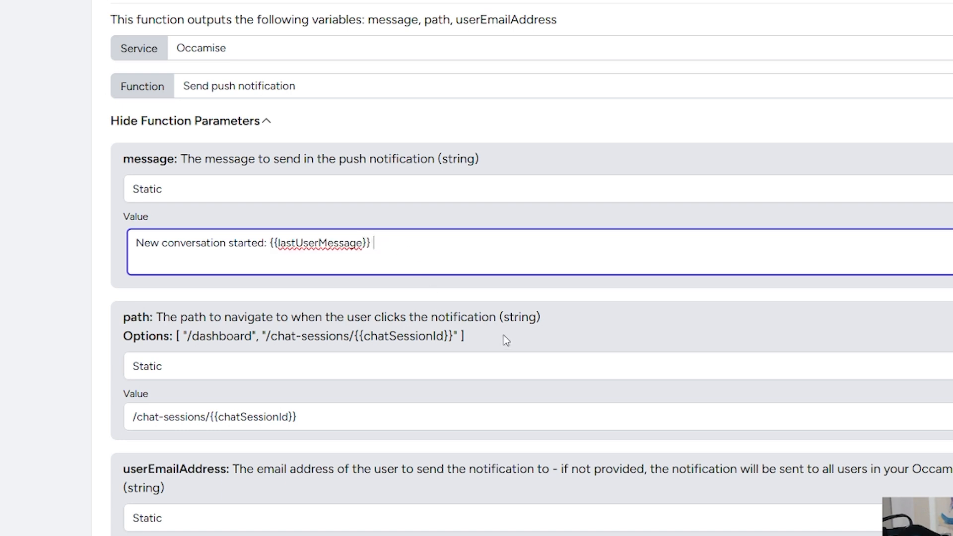
pyautogui.write('{')
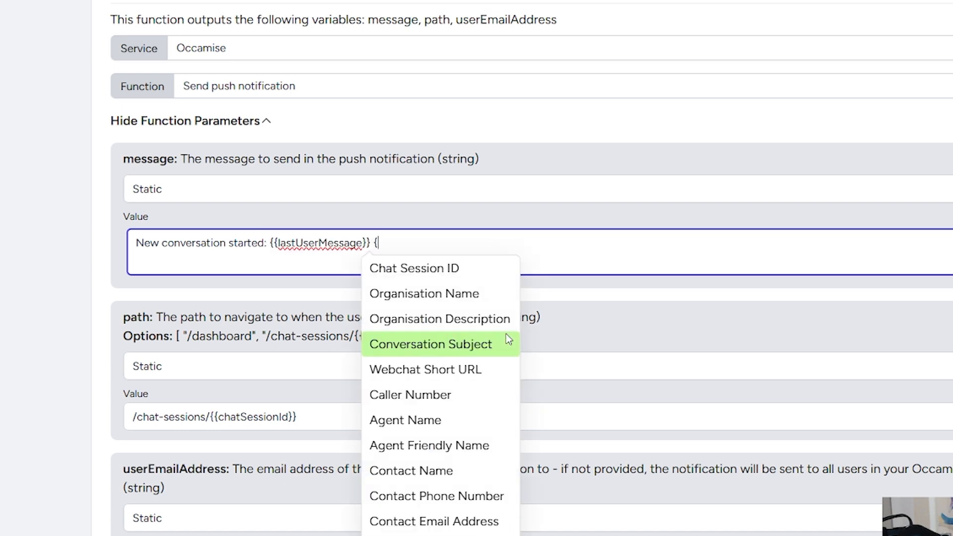
pyautogui.press('BackSpace')
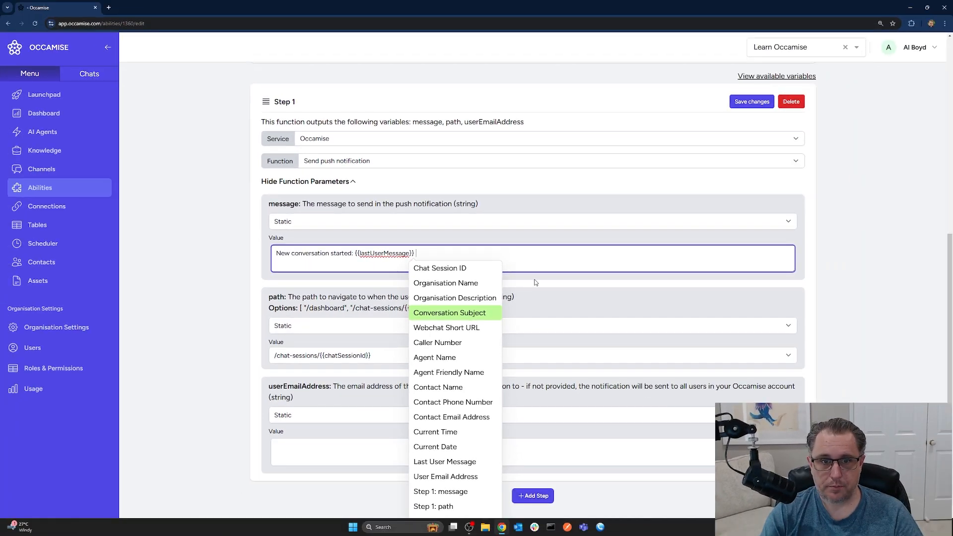
pyautogui.click(534, 278)
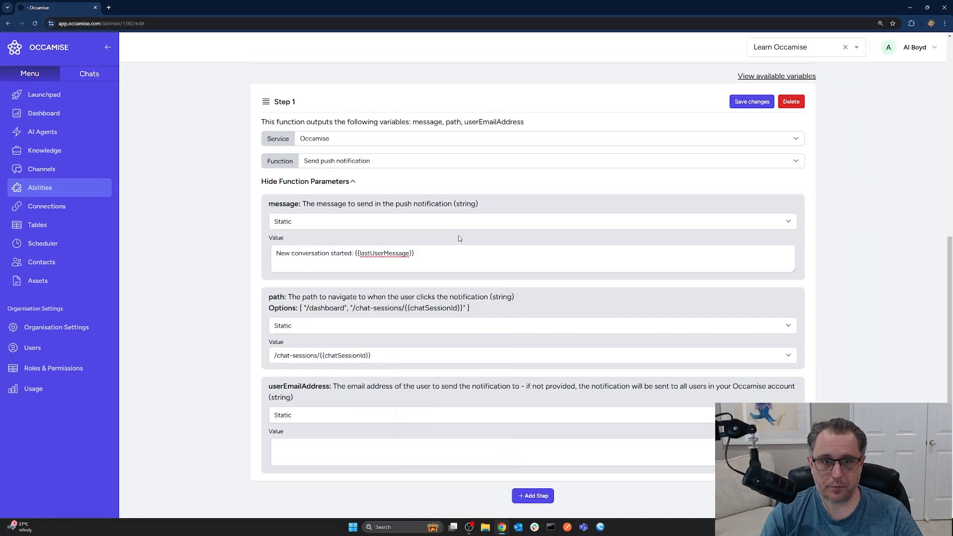
pyautogui.click(442, 260)
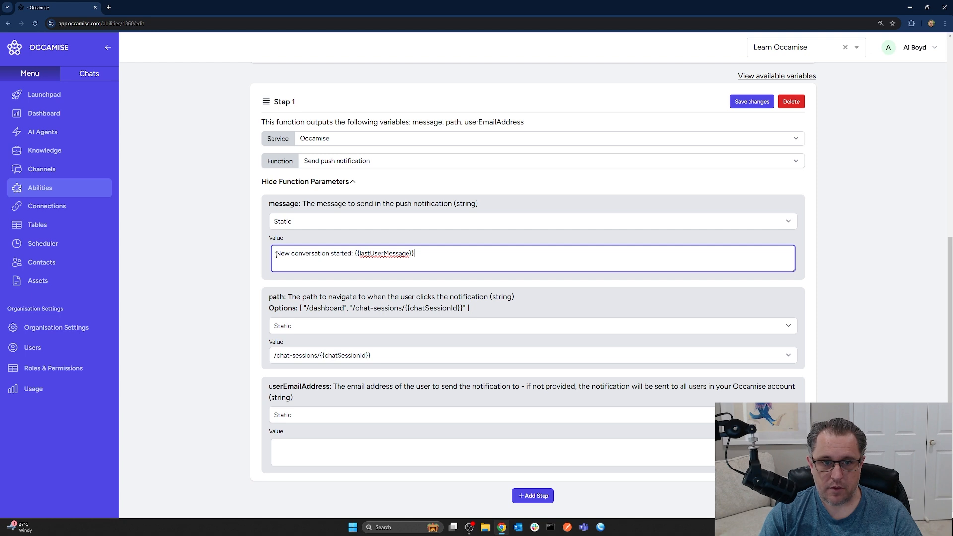
pyautogui.moveTo(276, 255); pyautogui.dragTo(355, 255)
pyautogui.click(435, 258)
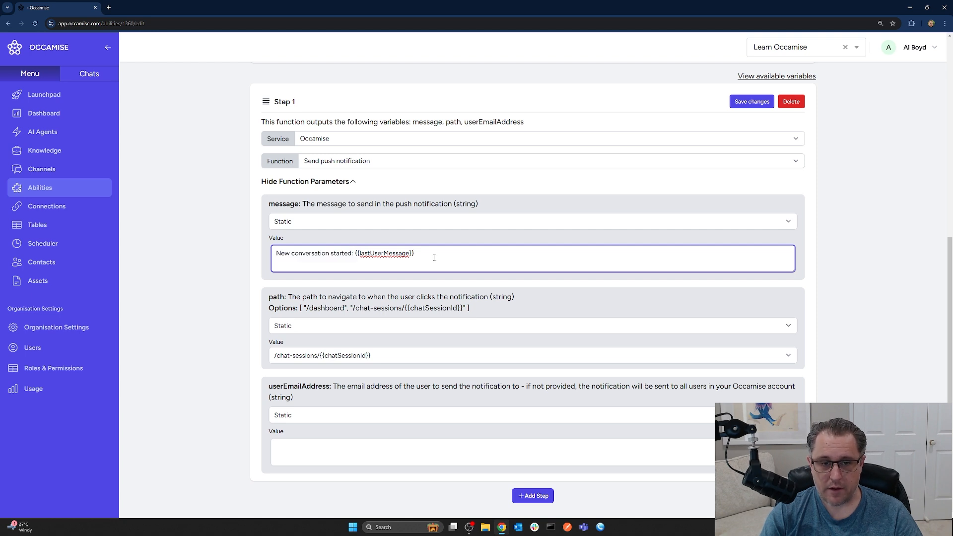
# - Try the AI Generated option for the notification's message parameter and return it to Static
pyautogui.click(306, 226)
pyautogui.click(307, 237)
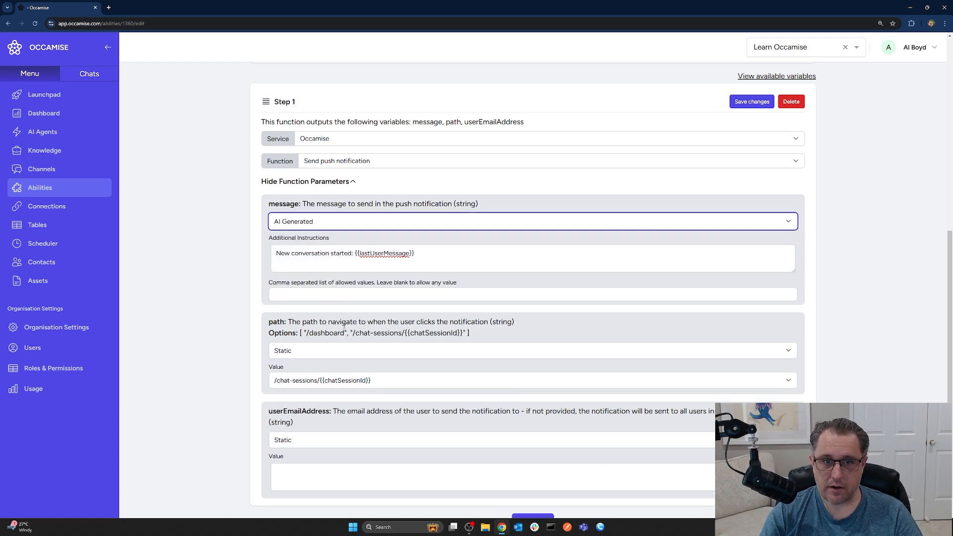
pyautogui.click(325, 224)
pyautogui.click(320, 245)
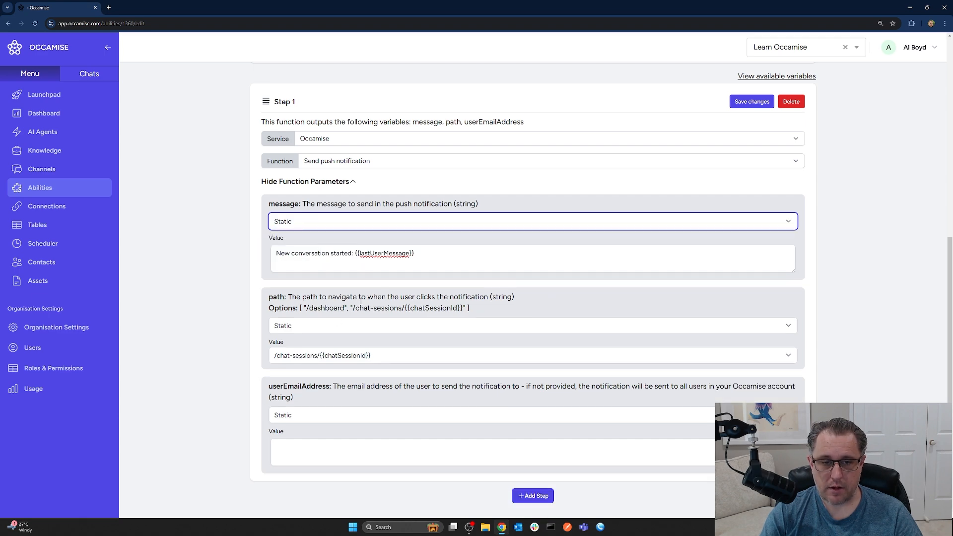
# - Open the Log Feedback ability in the Customer Service folder and examine its run conditions and step function
pyautogui.scroll(10, 445, 260)
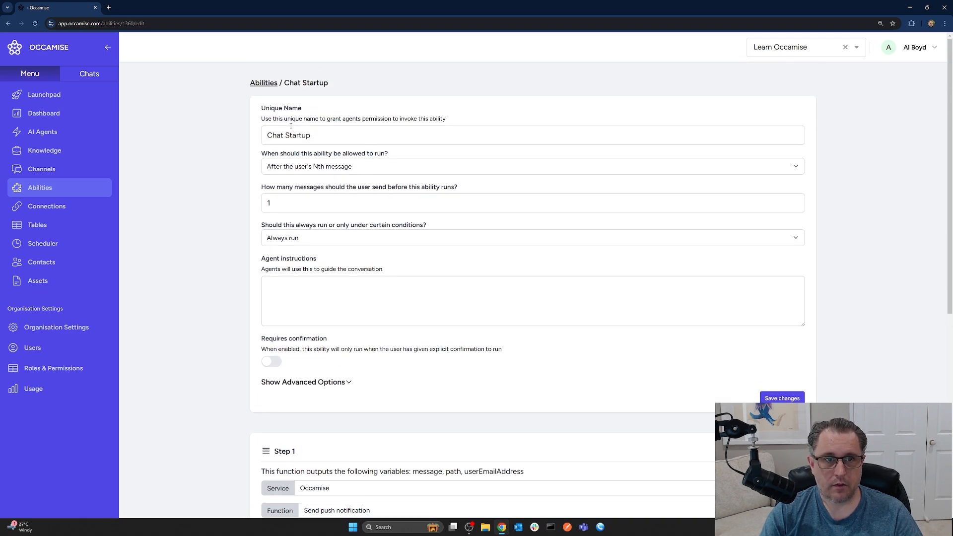
pyautogui.click(268, 88)
pyautogui.click(332, 168)
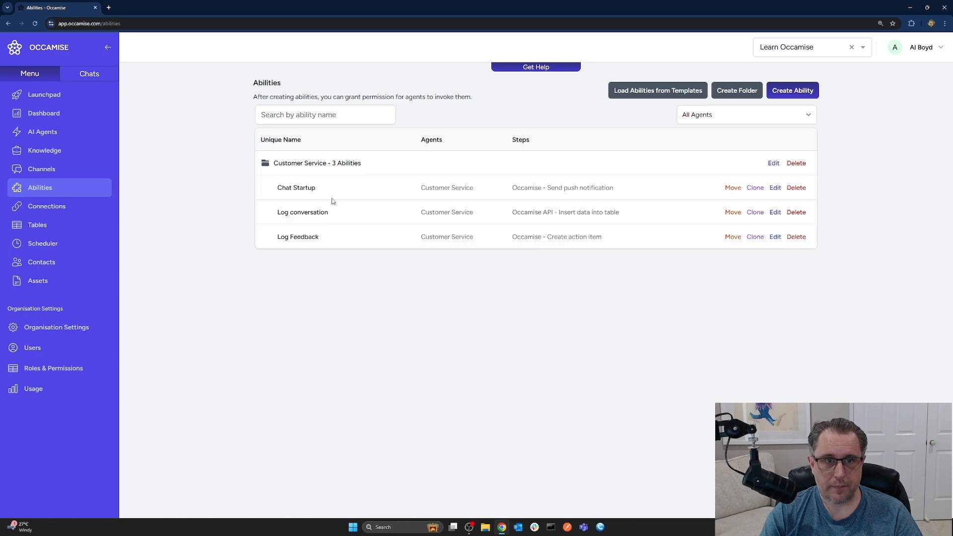
pyautogui.click(297, 239)
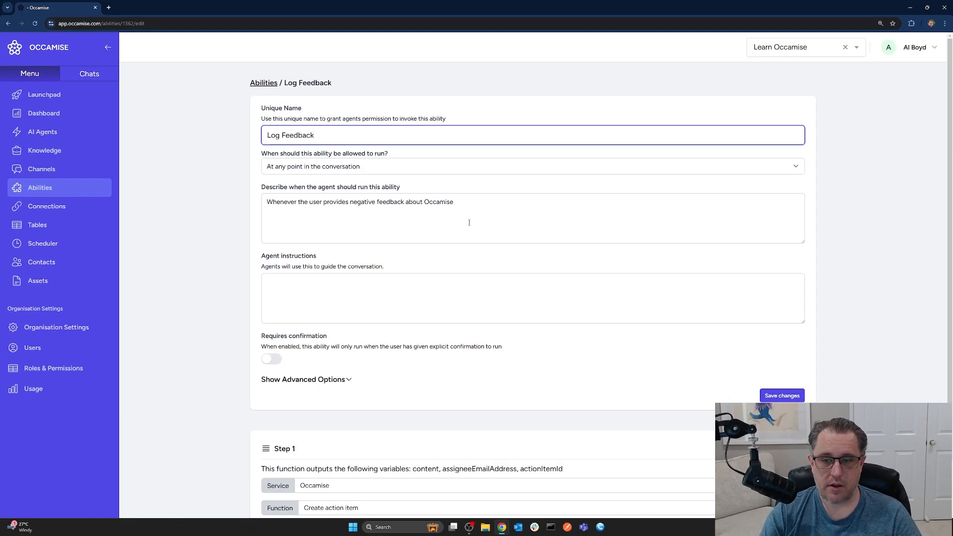
pyautogui.scroll(-1, 490, 293)
pyautogui.scroll(1, 495, 285)
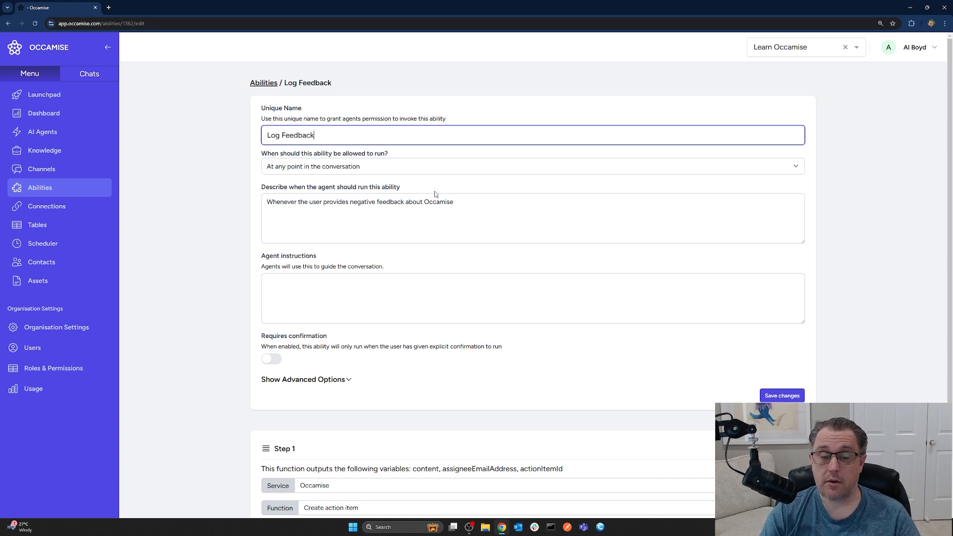
pyautogui.scroll(-2, 435, 225)
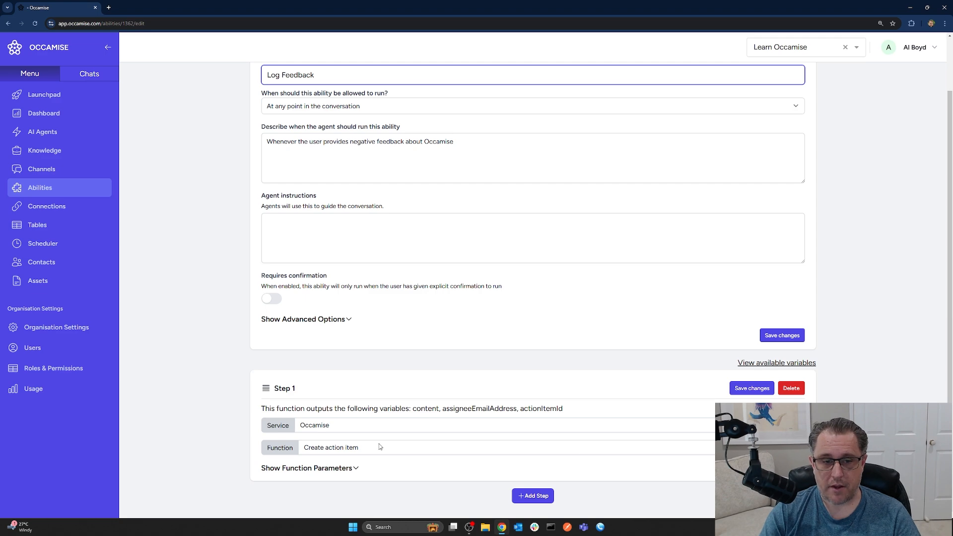
# - Expand the Create action item function's parameters and examine the content instructions and the chat session and assignee settings
pyautogui.click(339, 469)
pyautogui.scroll(-5, 449, 381)
pyautogui.scroll(-1, 449, 383)
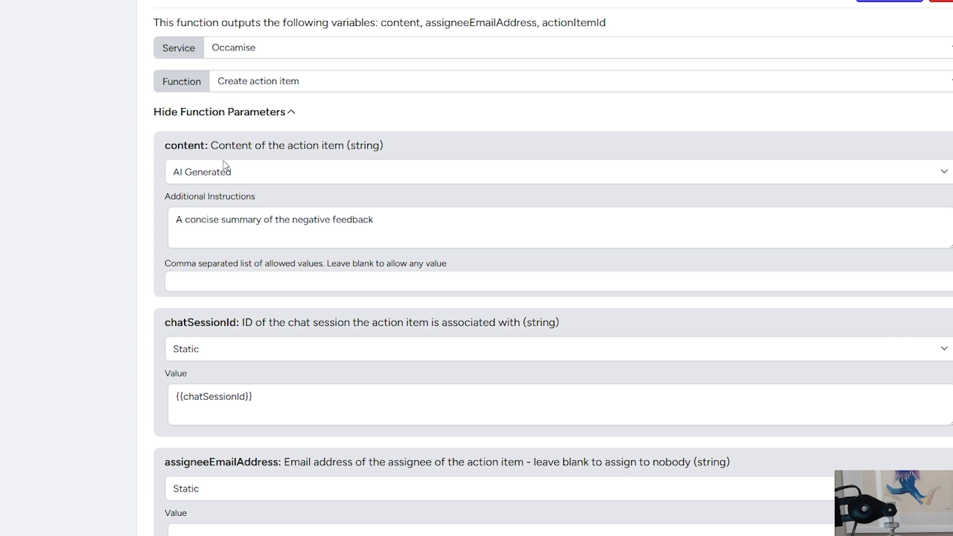
pyautogui.moveTo(179, 220); pyautogui.dragTo(420, 219)
pyautogui.click(394, 226)
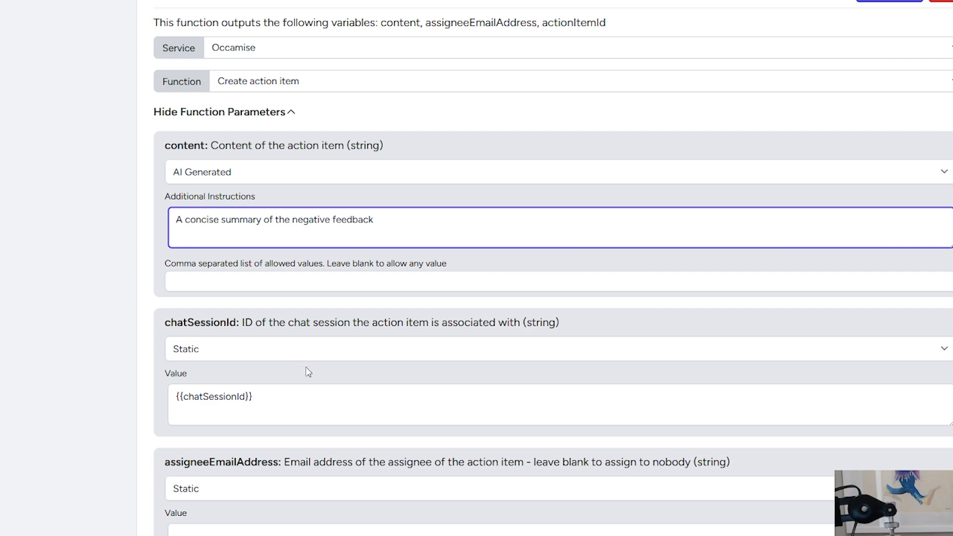
pyautogui.scroll(8, 335, 481)
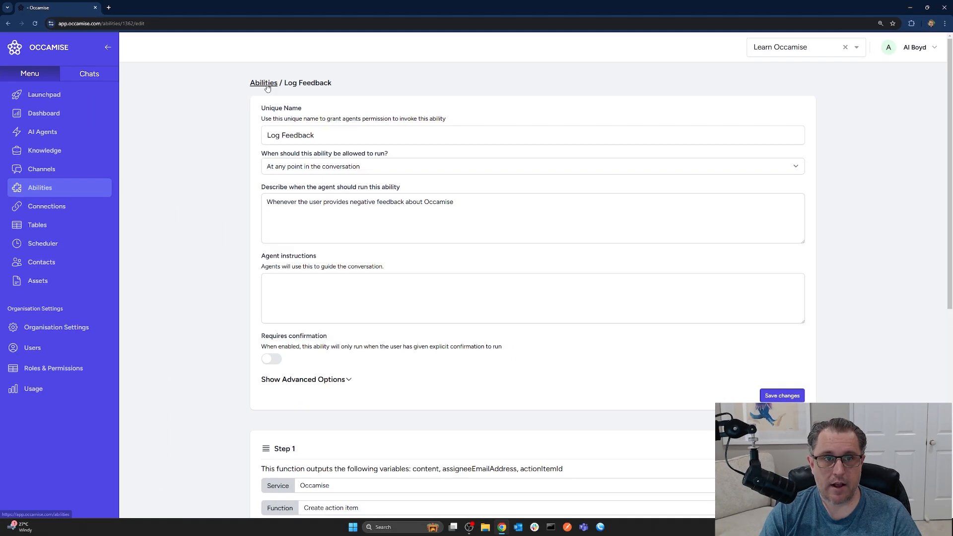
# - Open the Log conversation ability in the Customer Service folder and examine its idle-time run condition and table insert step
pyautogui.click(267, 84)
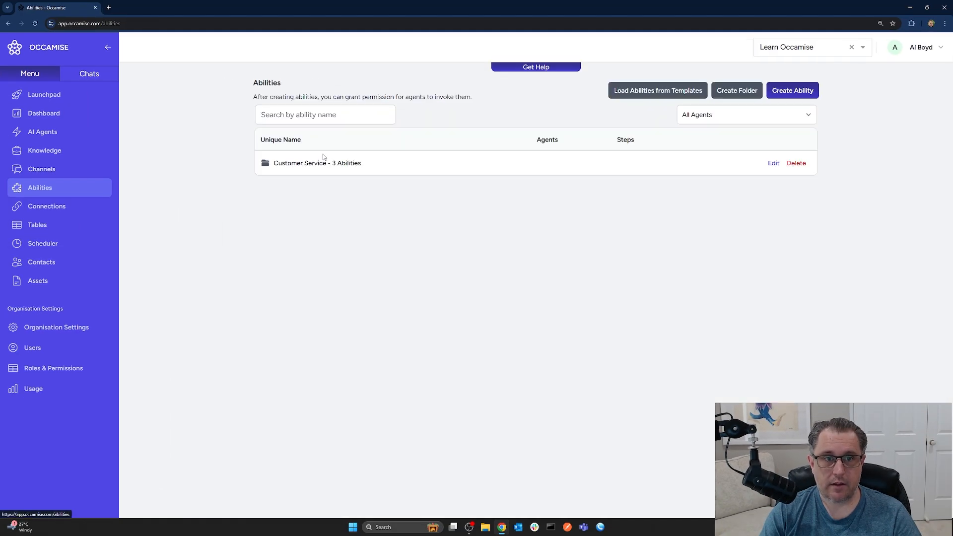
pyautogui.click(319, 162)
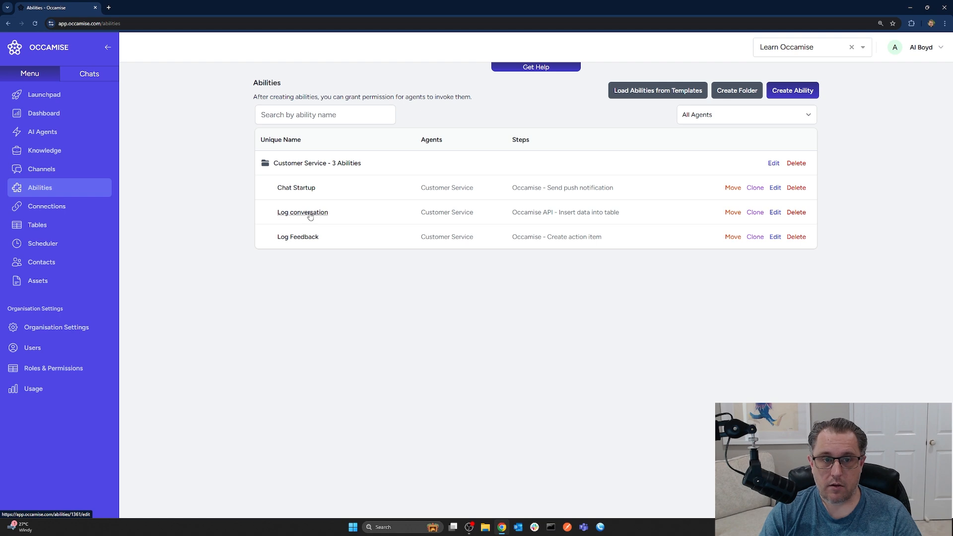
pyautogui.click(312, 214)
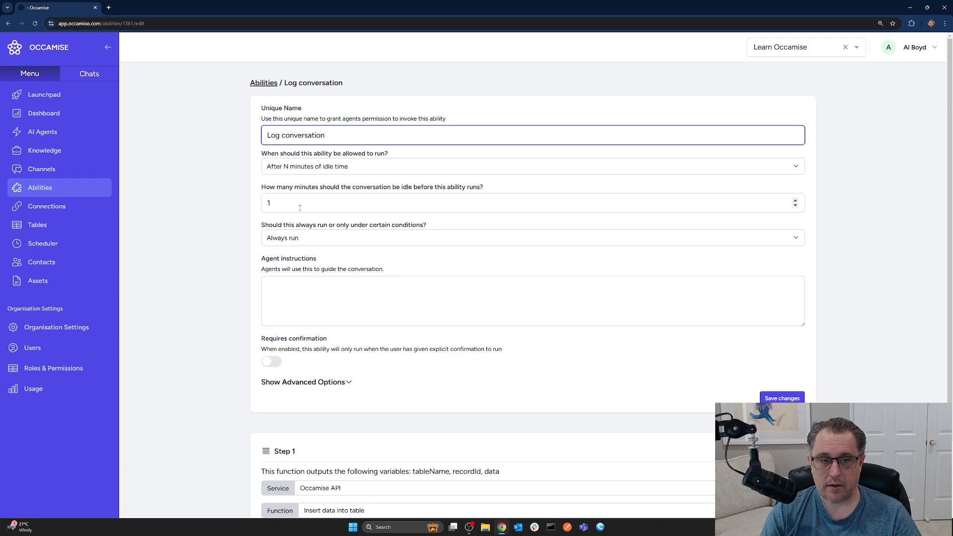
pyautogui.scroll(-2, 389, 274)
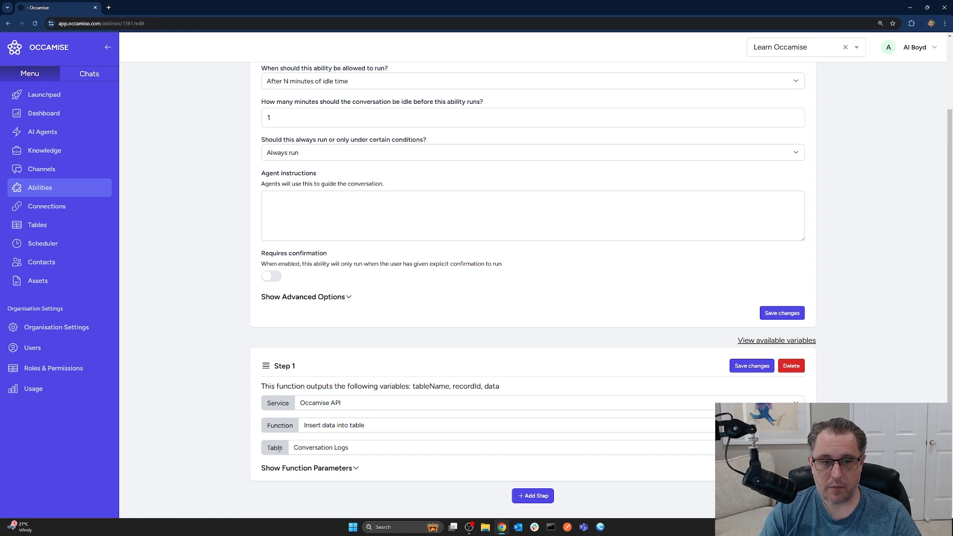
# - Expand the function parameters for inserting data into Conversation Logs and examine the ChatTime and Summary fields
pyautogui.click(343, 468)
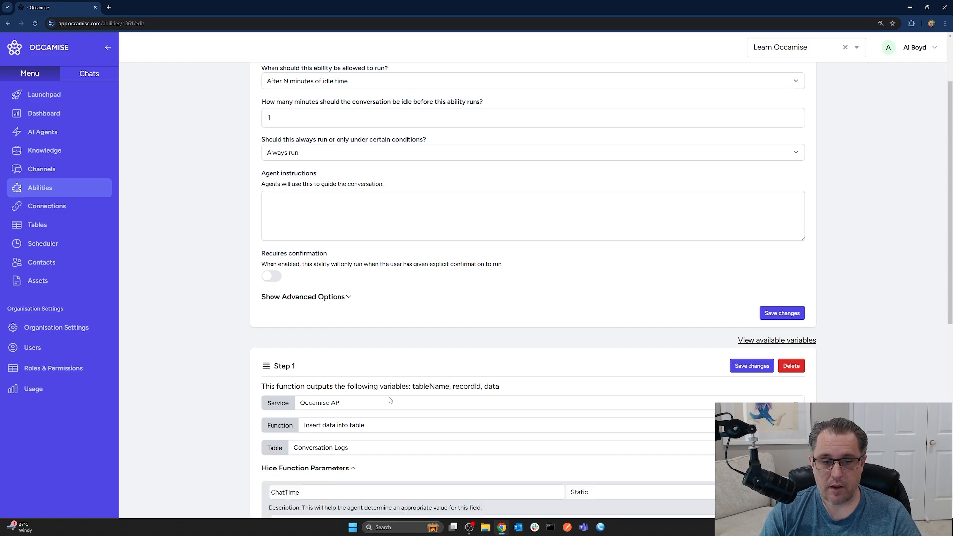
pyautogui.scroll(-6, 410, 380)
pyautogui.scroll(-2, 410, 379)
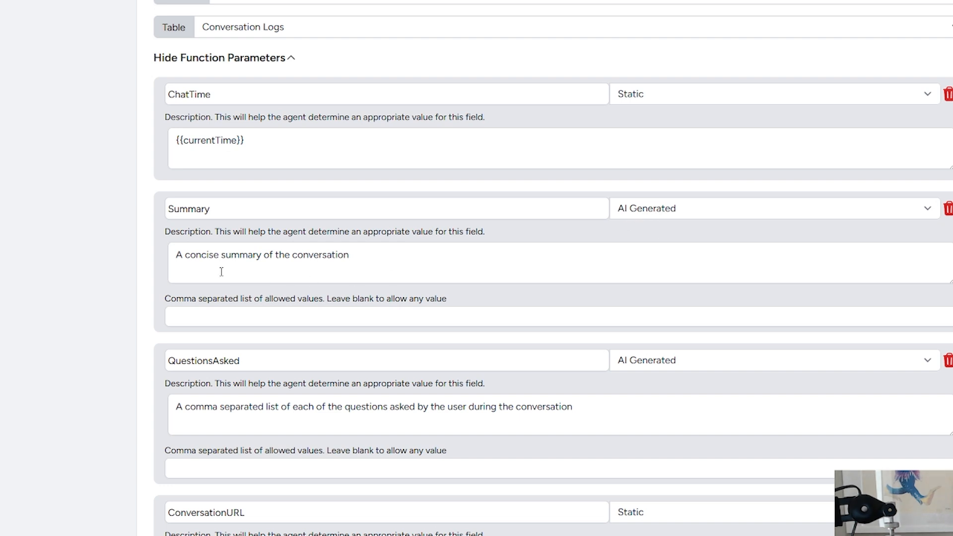
pyautogui.moveTo(181, 254); pyautogui.dragTo(434, 255)
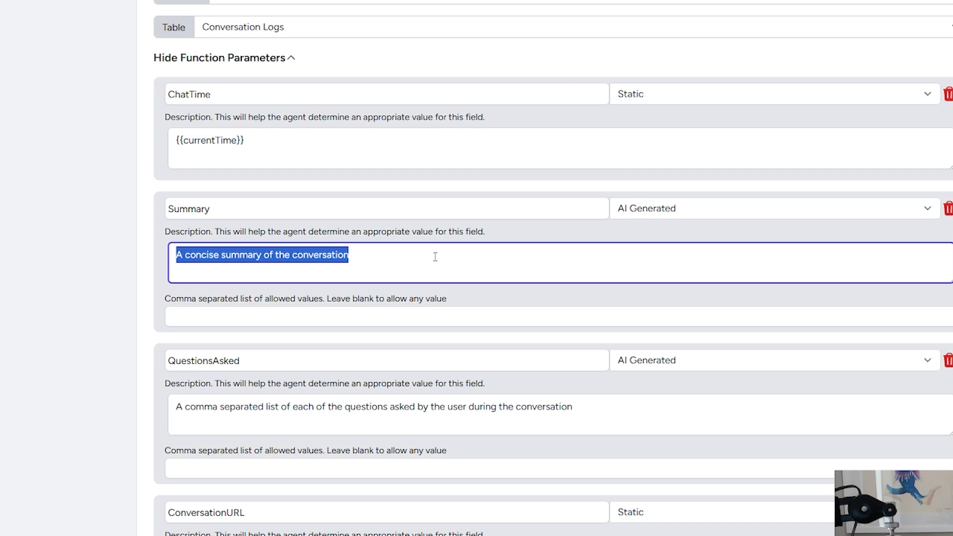
pyautogui.click(395, 255)
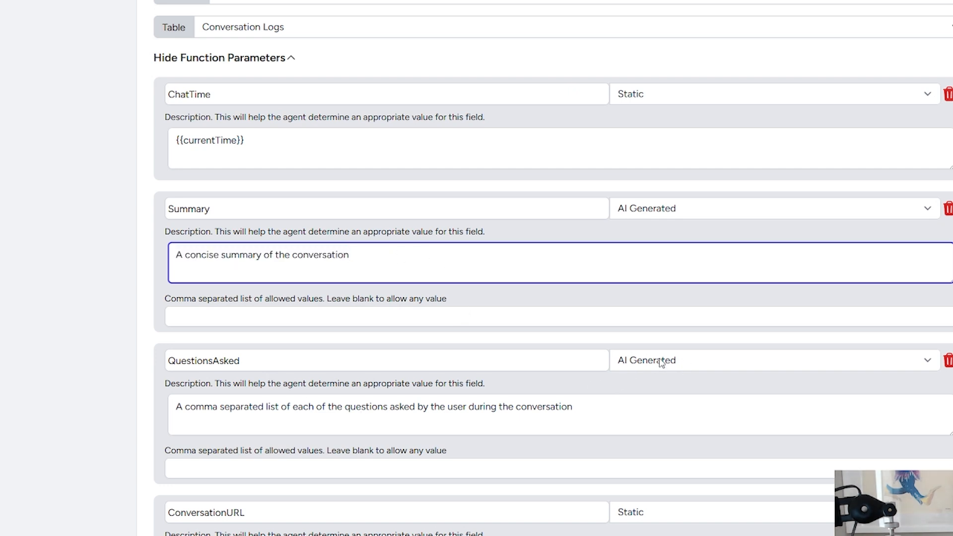
# - Examine the QuestionsAsked and ConversationURL parameters, including the chat session link used as the static URL value
pyautogui.scroll(-1, 641, 370)
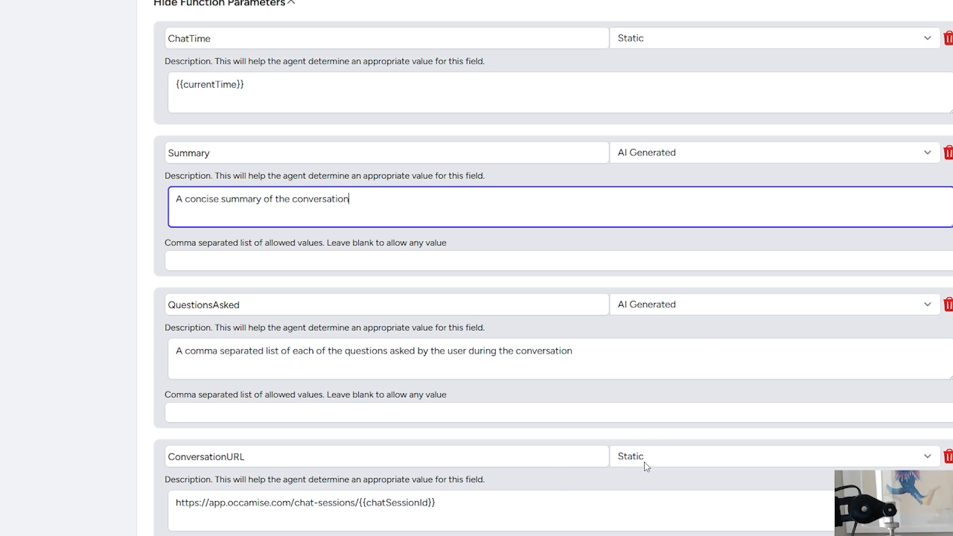
pyautogui.click(466, 505)
pyautogui.hotkey('ctrl', 'a')
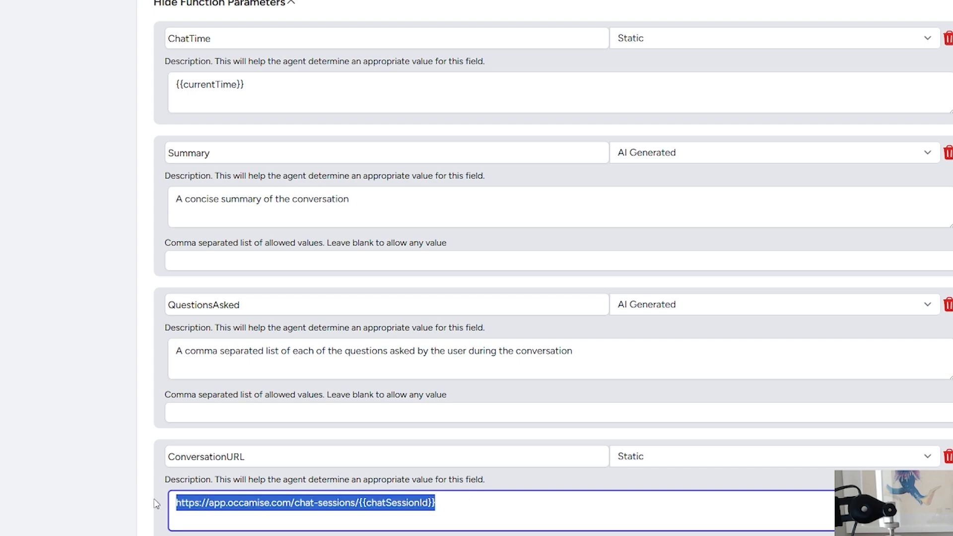
pyautogui.click(496, 504)
pyautogui.scroll(5, 497, 503)
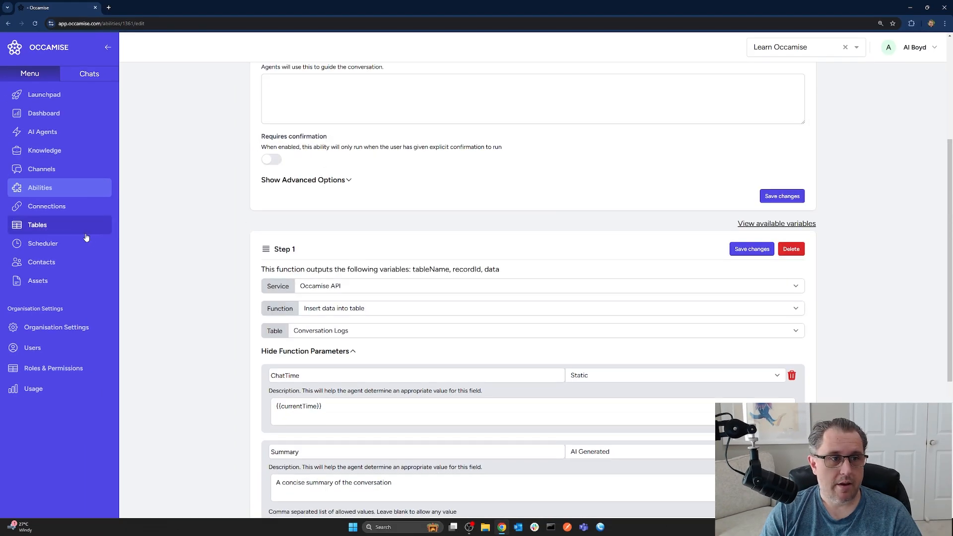
# - Open the Conversation Logs table's content and bring up its logged conversation record for editing
pyautogui.click(40, 225)
pyautogui.click(291, 141)
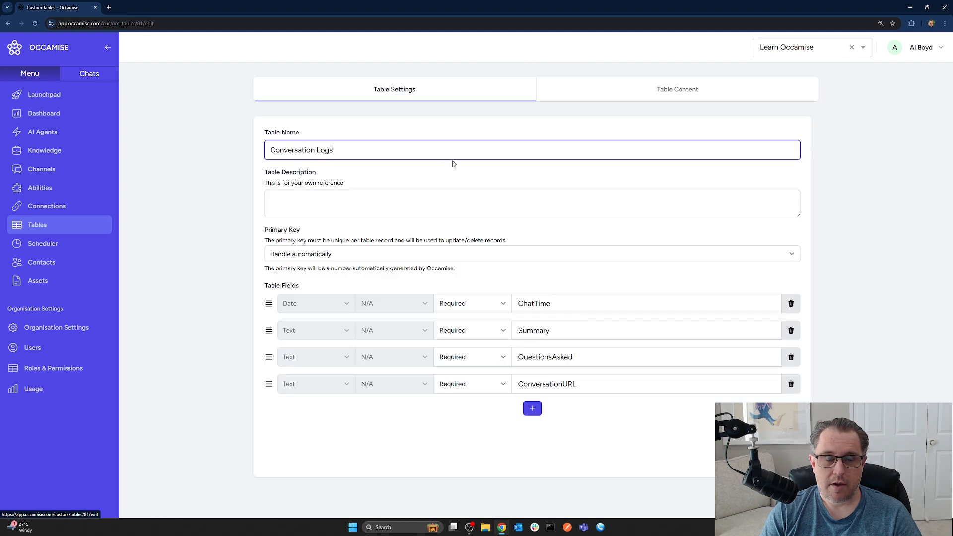
pyautogui.click(655, 90)
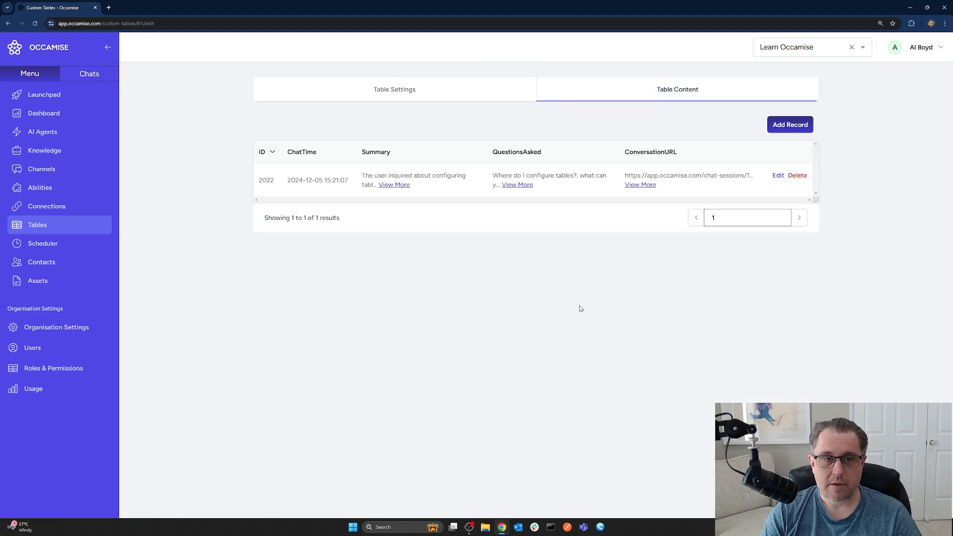
pyautogui.click(778, 175)
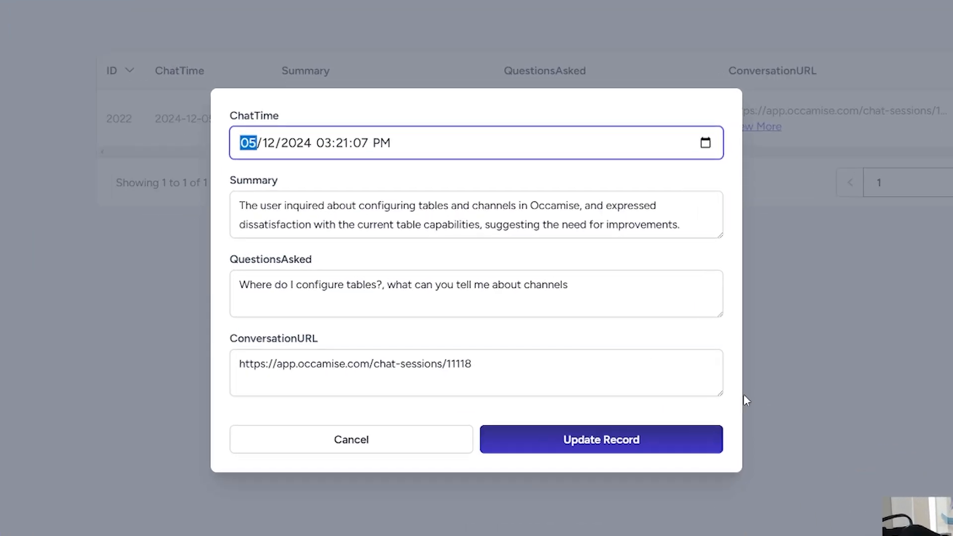
# - Enlarge the record's Summary text area, read the Summary and QuestionsAsked values, and close the record without updating it
pyautogui.moveTo(719, 235); pyautogui.dragTo(719, 253)
pyautogui.moveTo(243, 186); pyautogui.dragTo(720, 208)
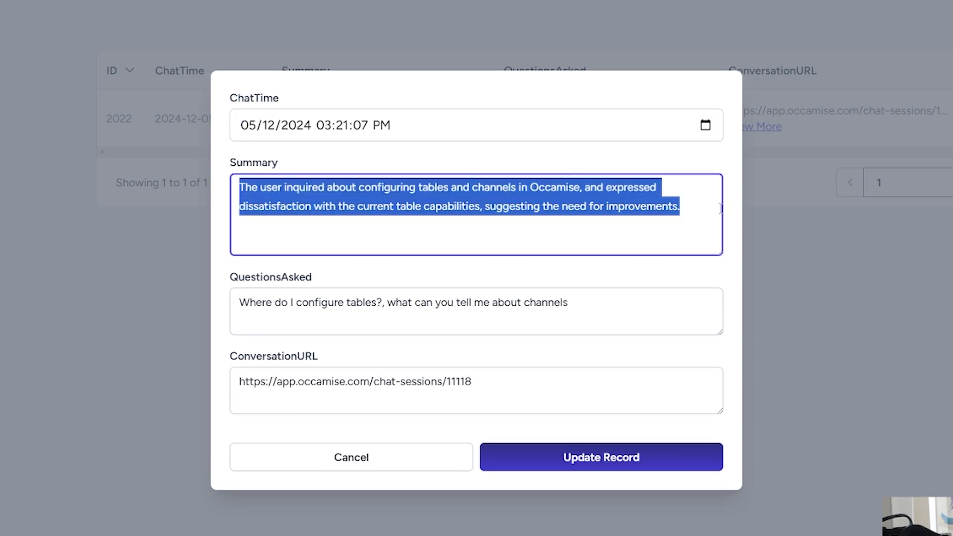
pyautogui.click(685, 206)
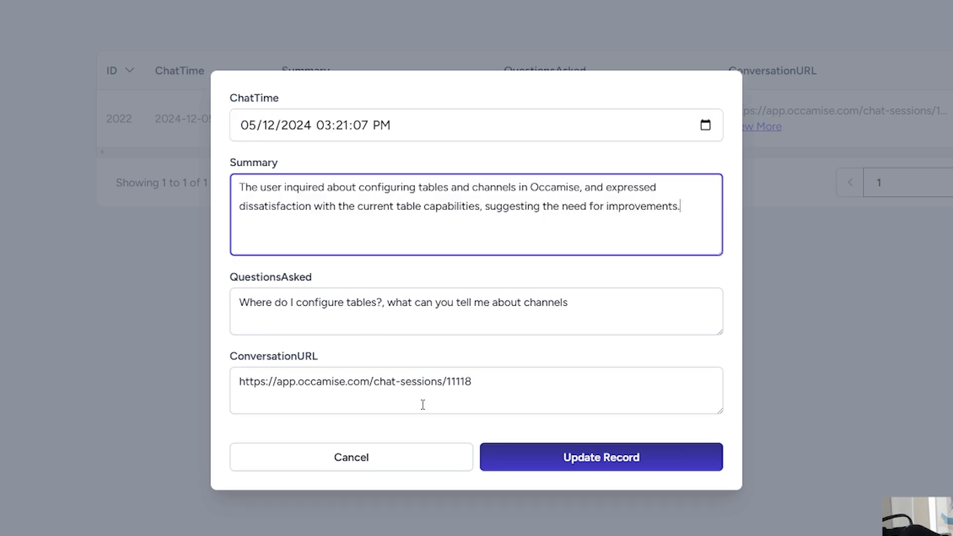
pyautogui.moveTo(241, 303); pyautogui.dragTo(649, 304)
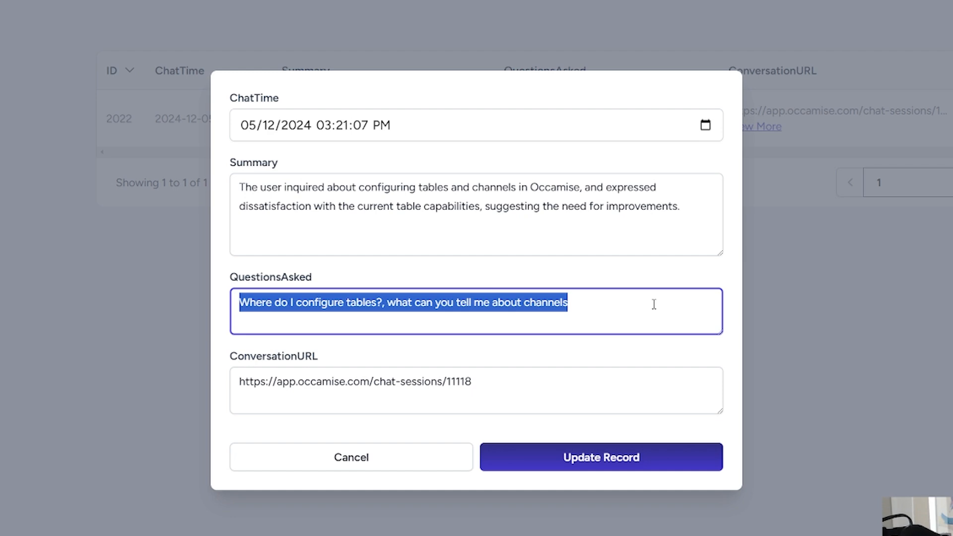
pyautogui.click(644, 304)
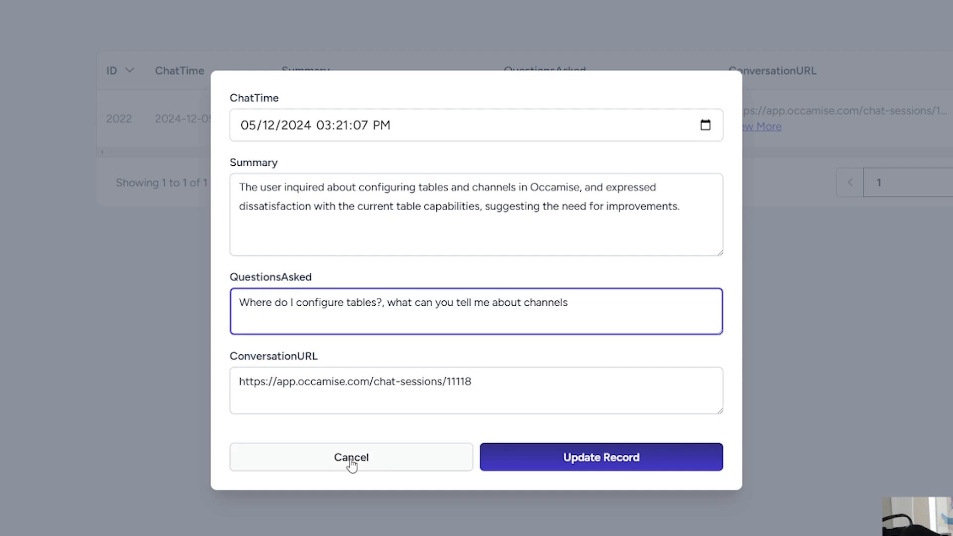
pyautogui.click(402, 470)
# - Open the Dashboard to examine the action items and recent conversation history
pyautogui.click(44, 113)
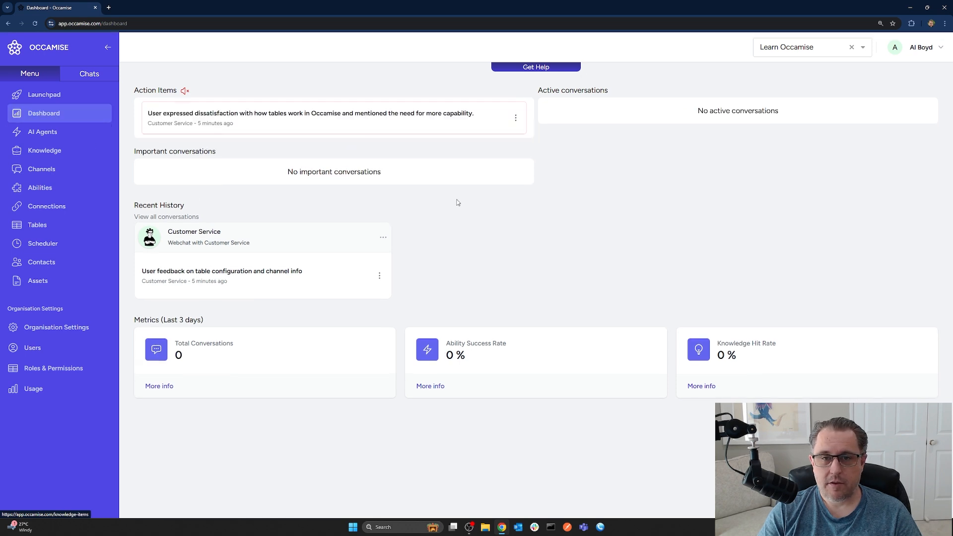